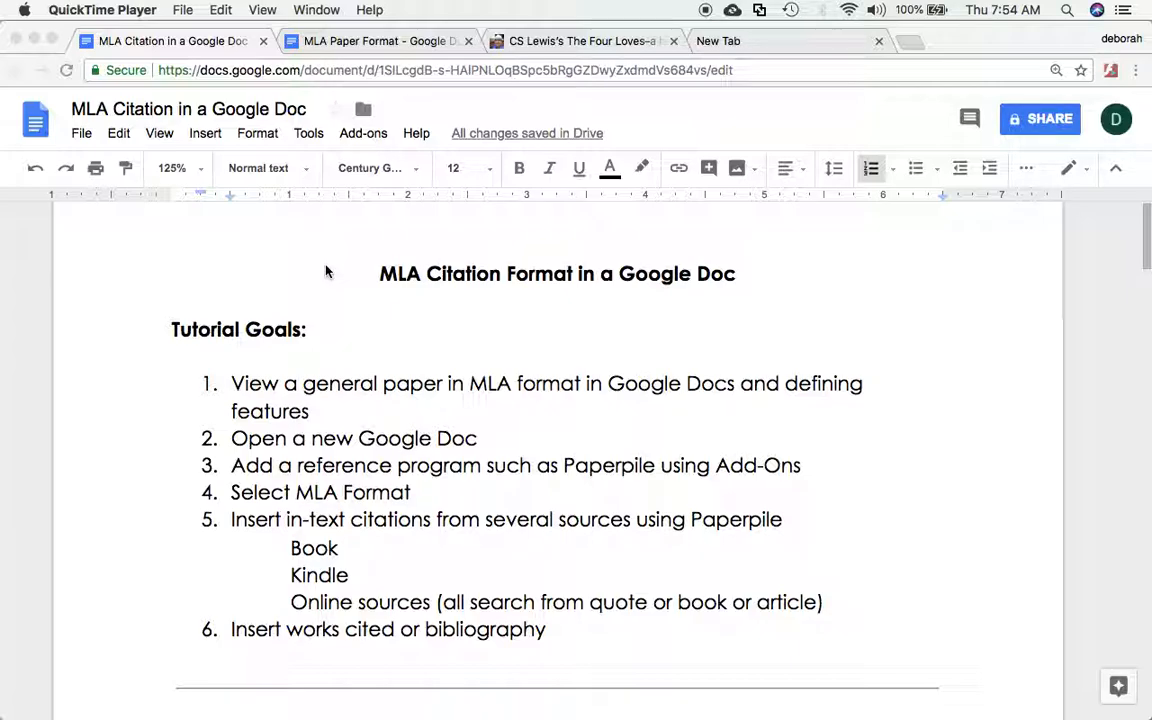
Open Google Docs from the new browser tab and create a blank document
left_click(745, 42)
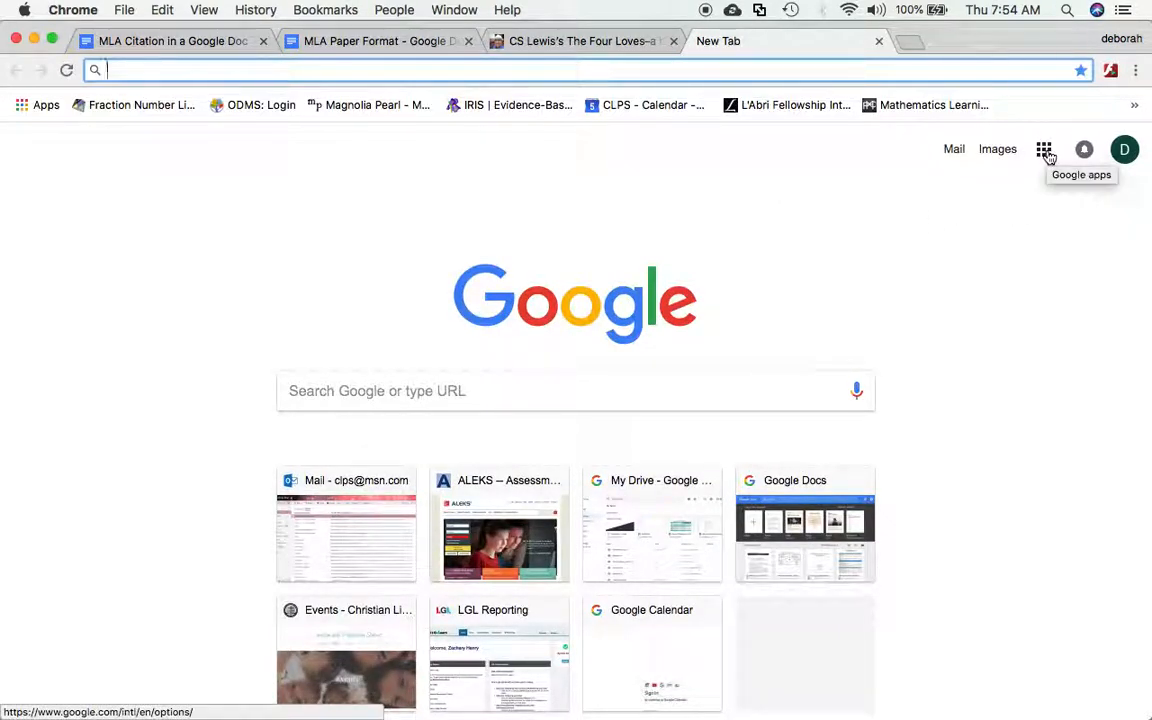
left_click(1045, 153)
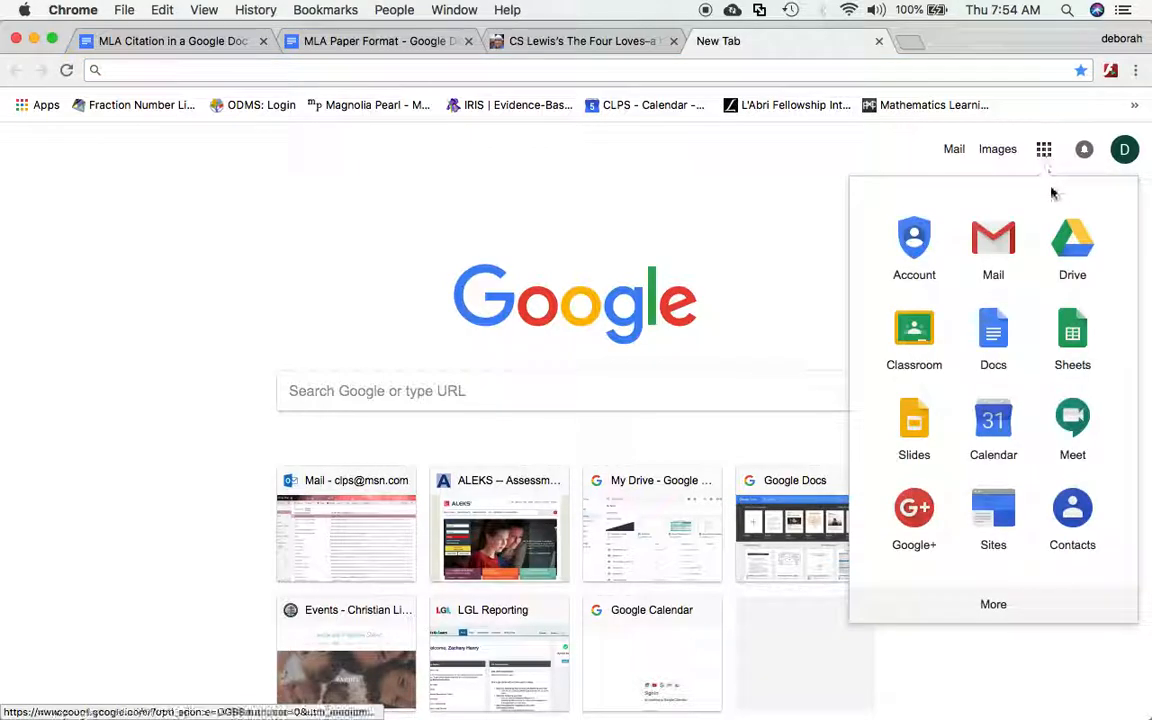
left_click(998, 338)
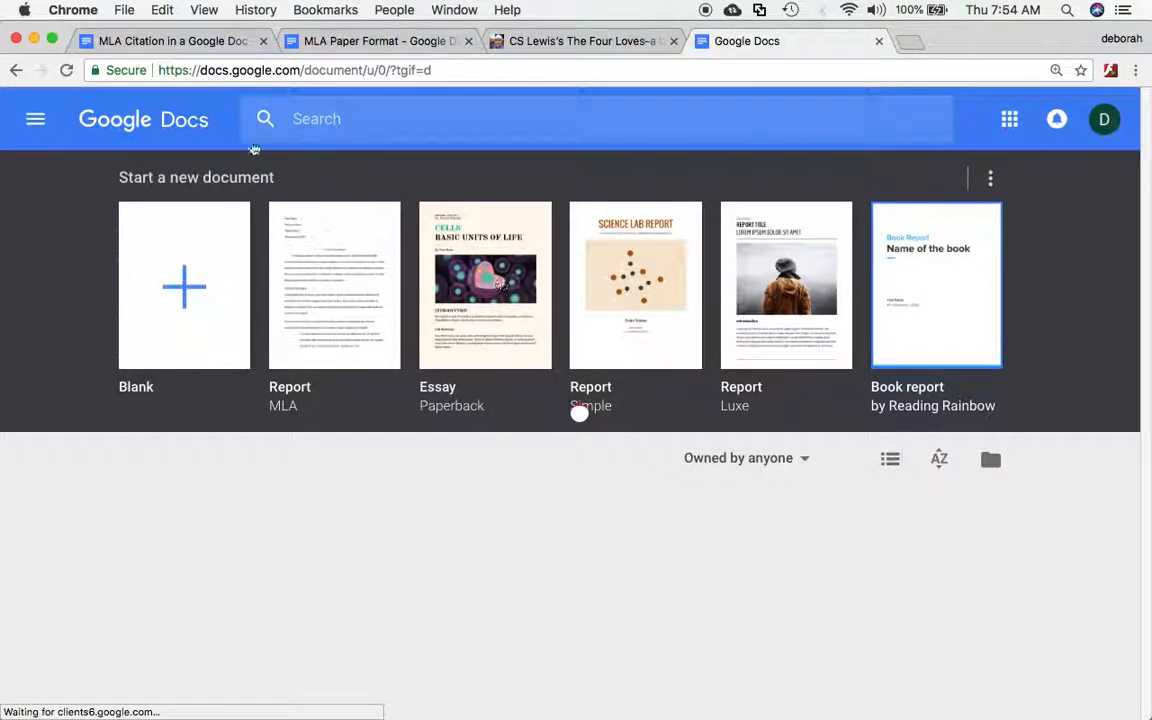
left_click(178, 300)
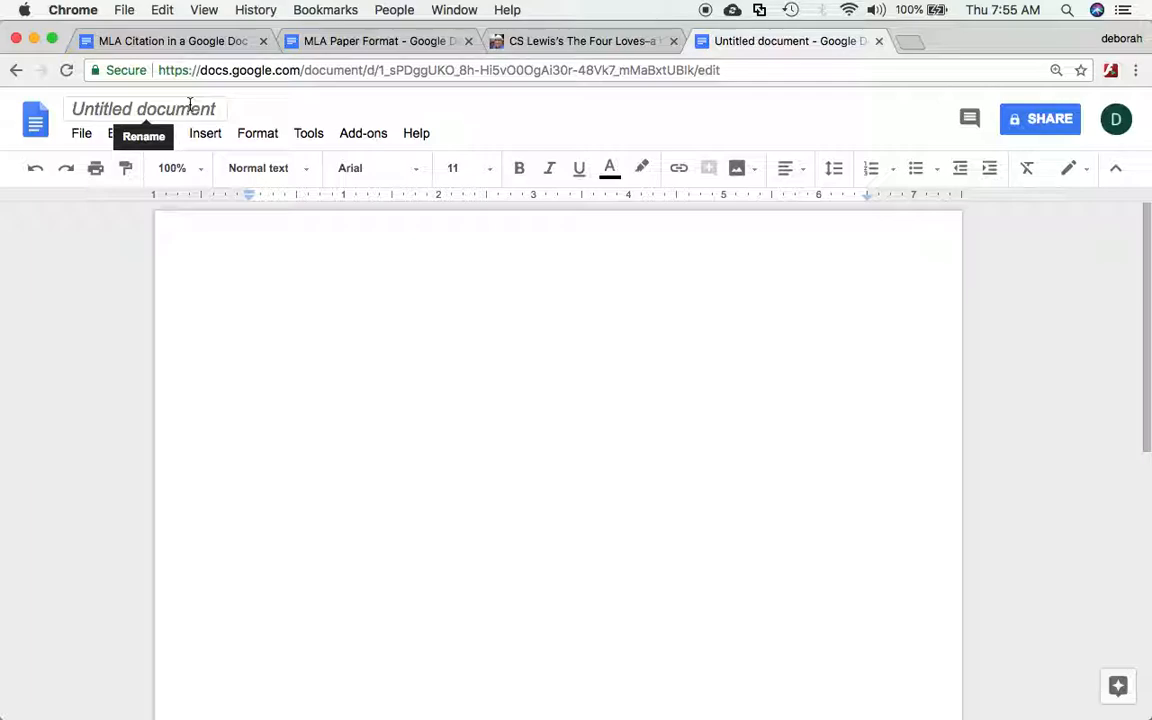
Return to the "MLA Citation in a Google Doc" document, search the add-on store for "paperpile" and close the store
left_click(200, 45)
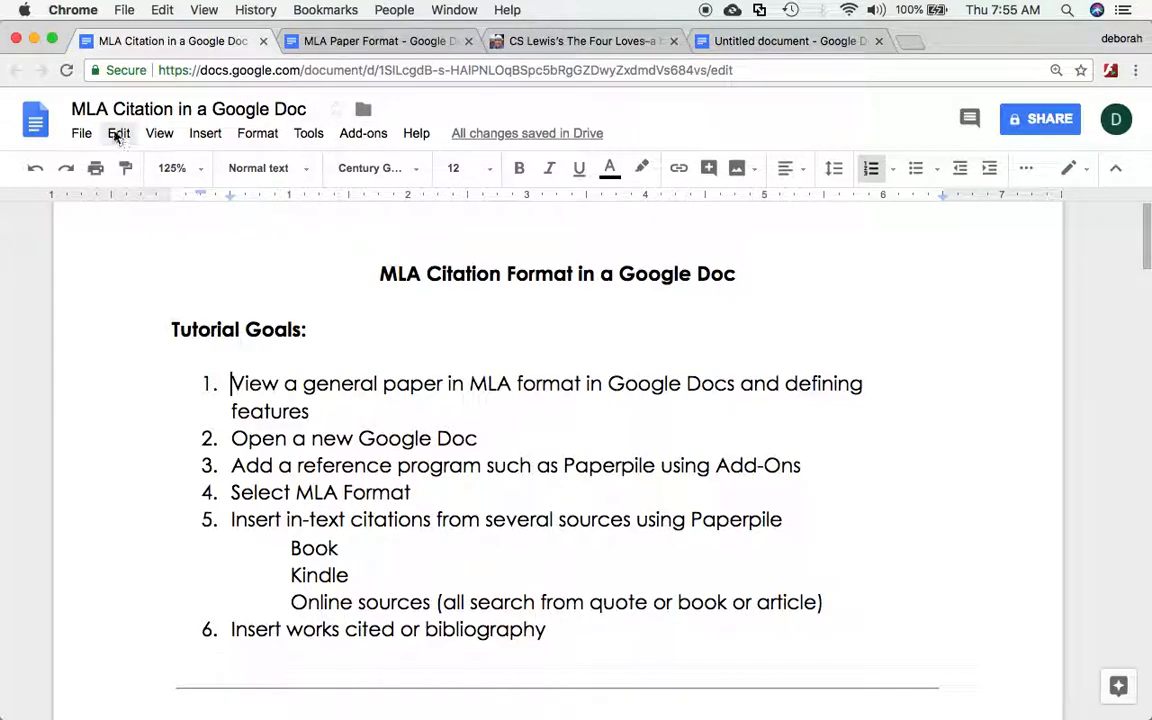
left_click(356, 142)
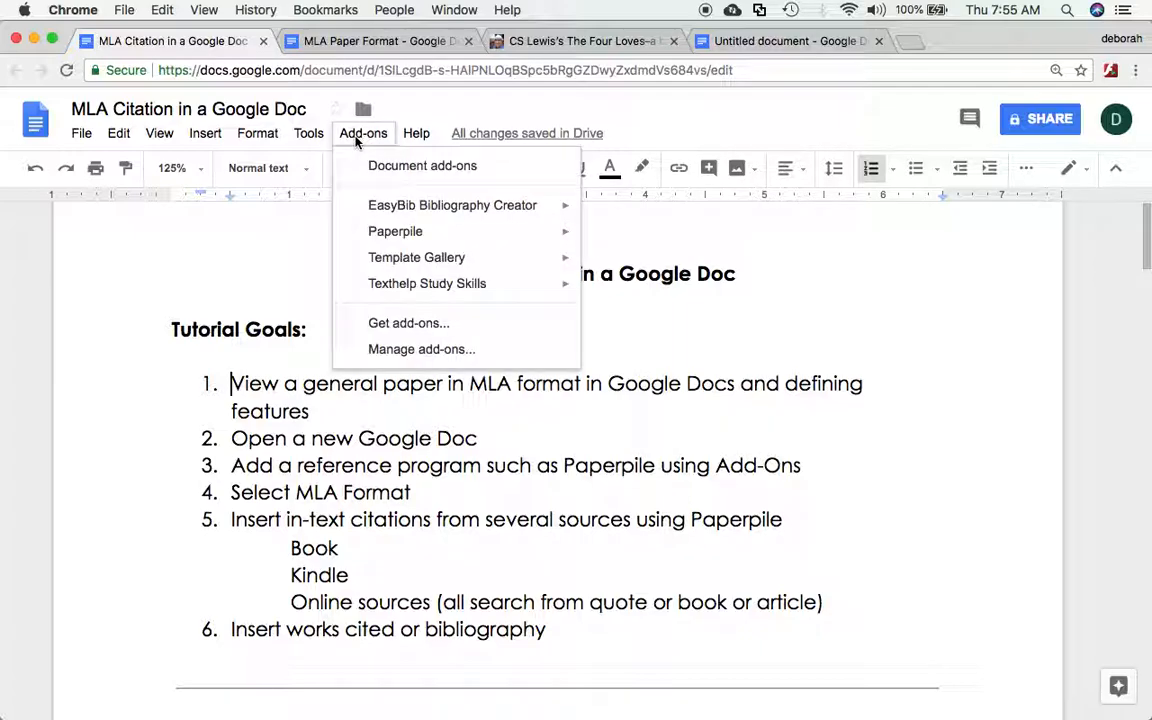
mouse_move(378, 239)
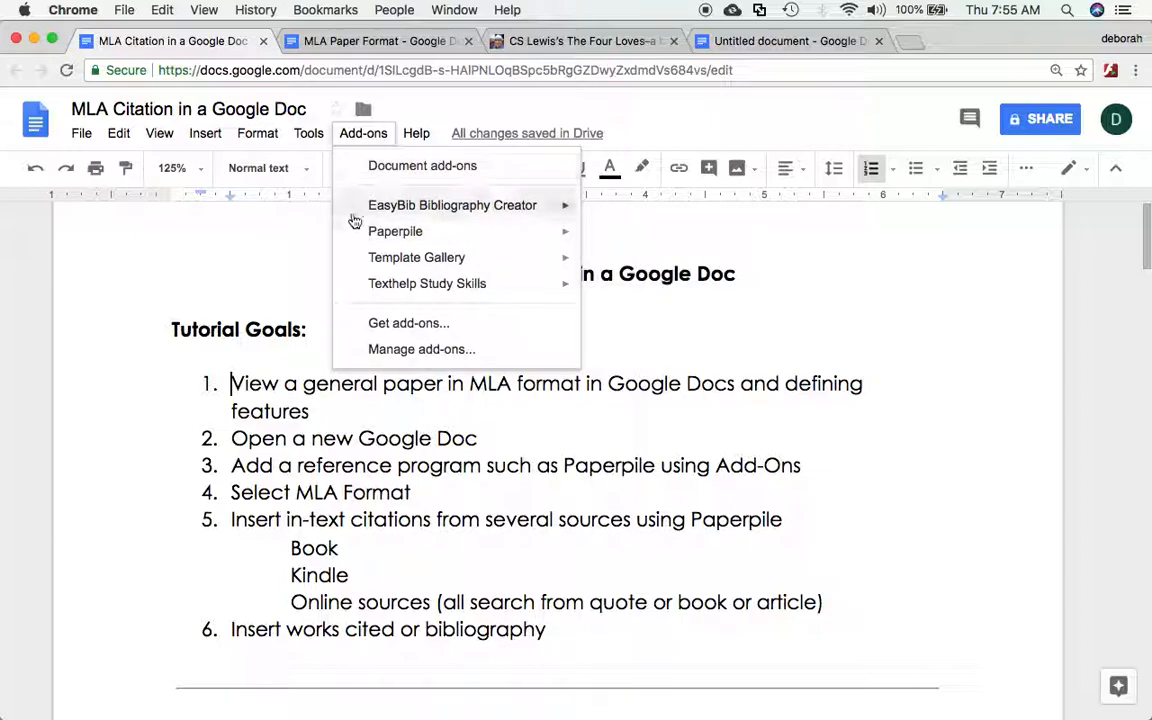
left_click(374, 327)
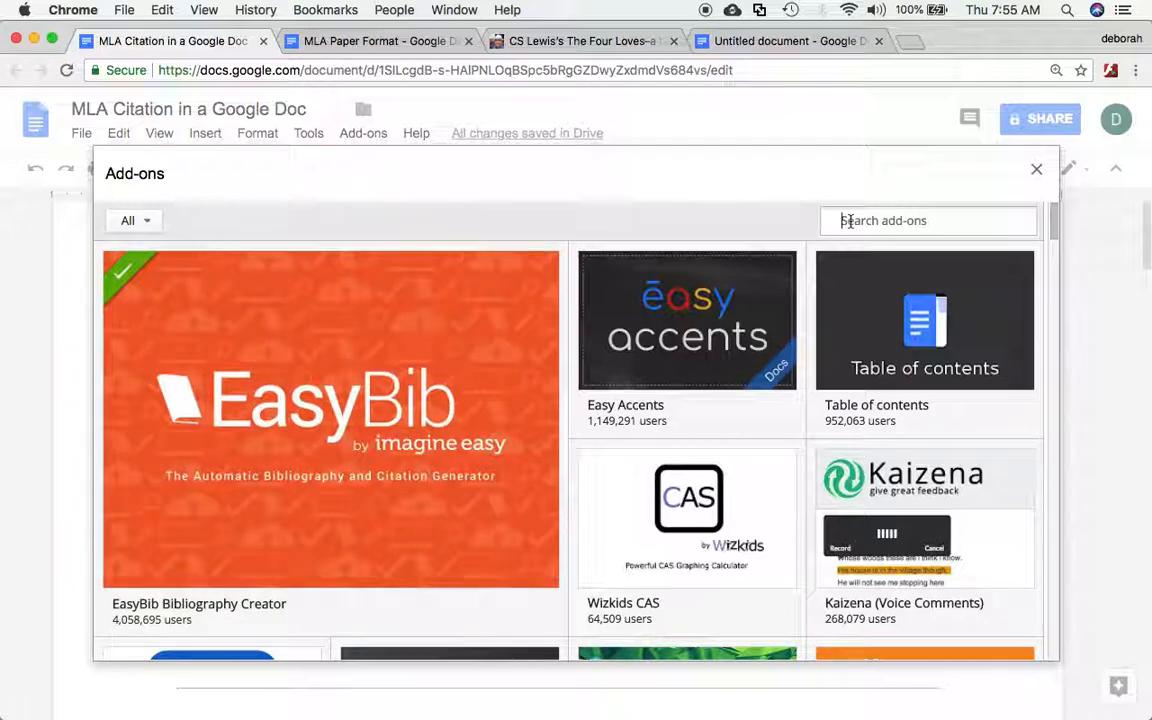
left_click(848, 221)
type("p")
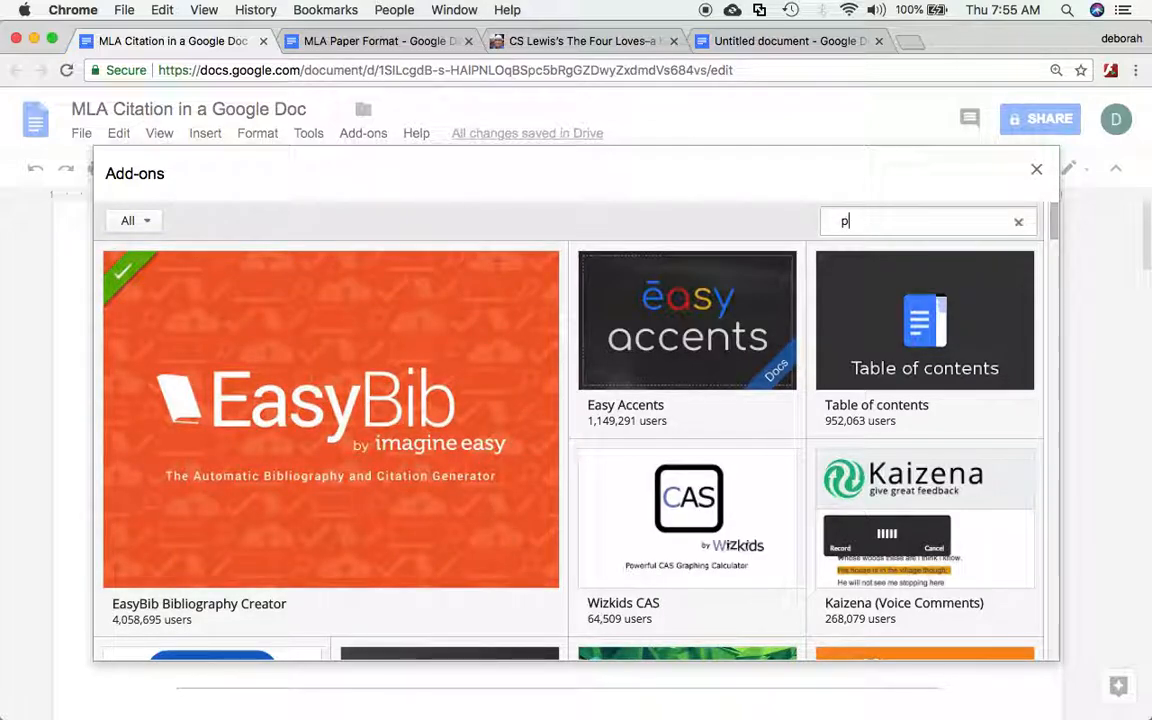
type("aperpilee")
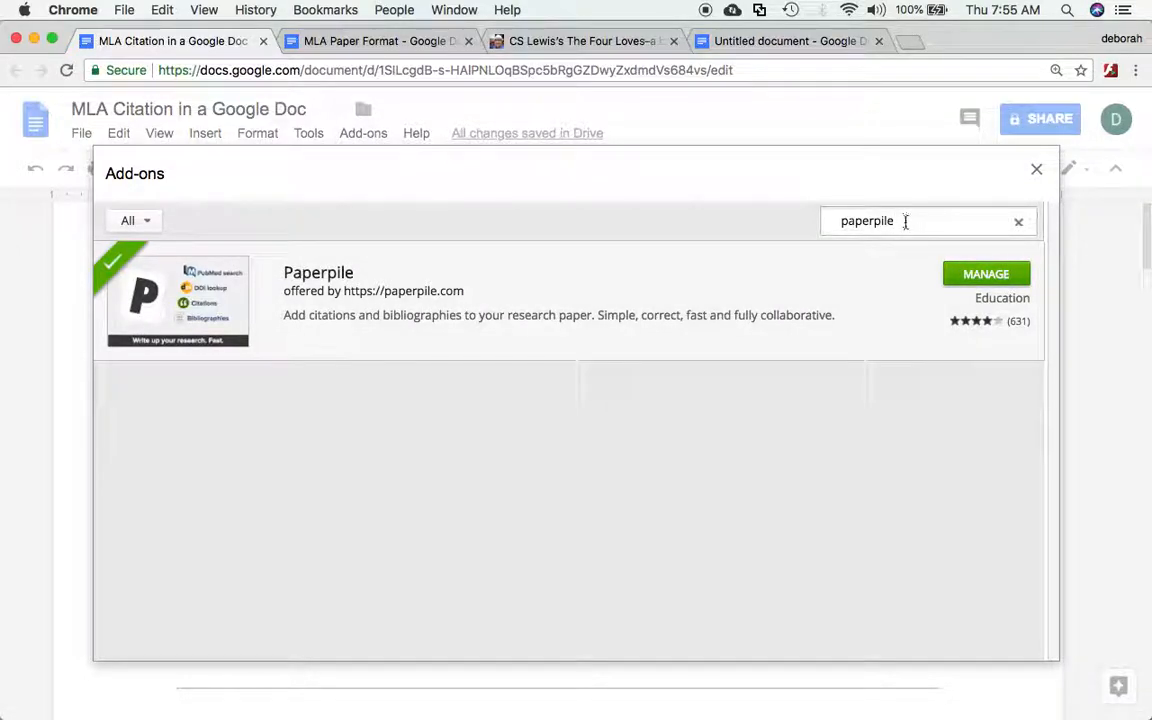
left_click(1037, 172)
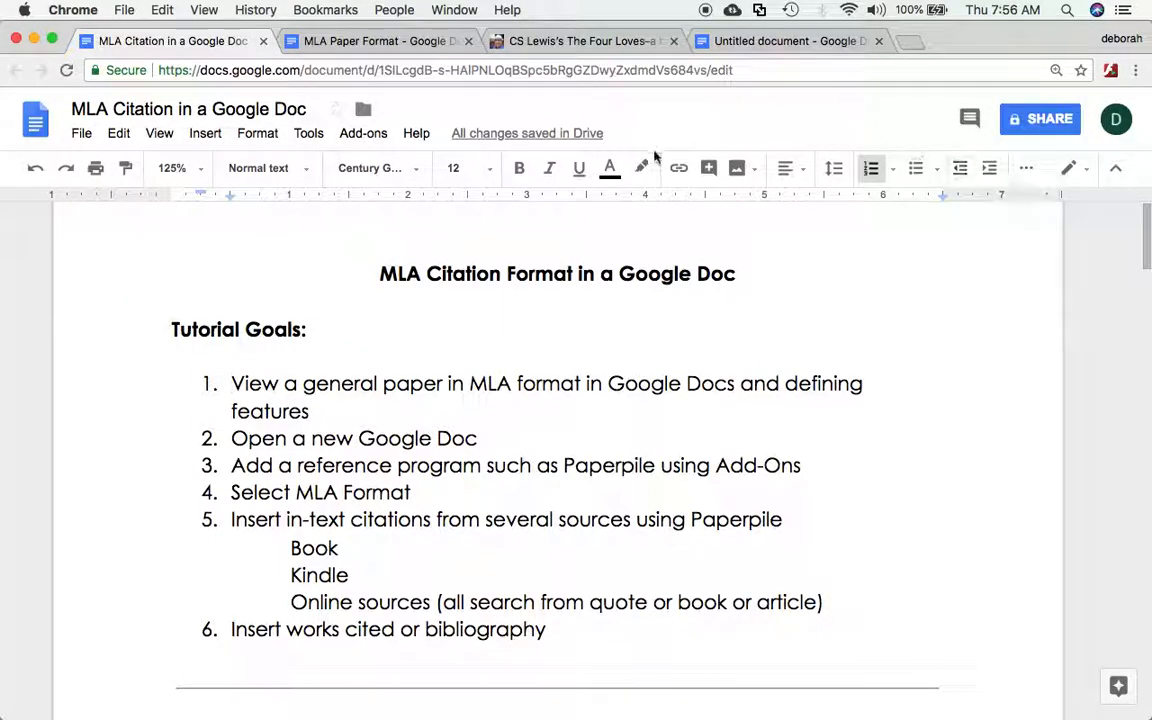
Open Paperpile's citation manager for the document, set the citation style to MLA and dismiss the notice
left_click(366, 133)
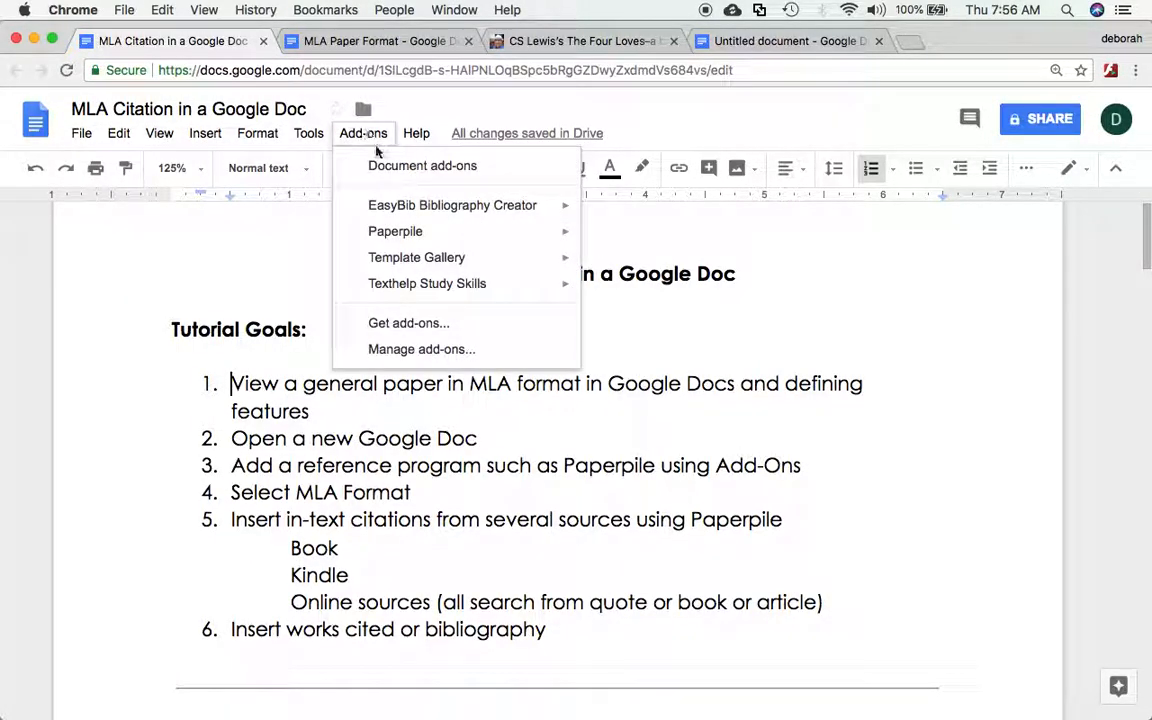
mouse_move(422, 237)
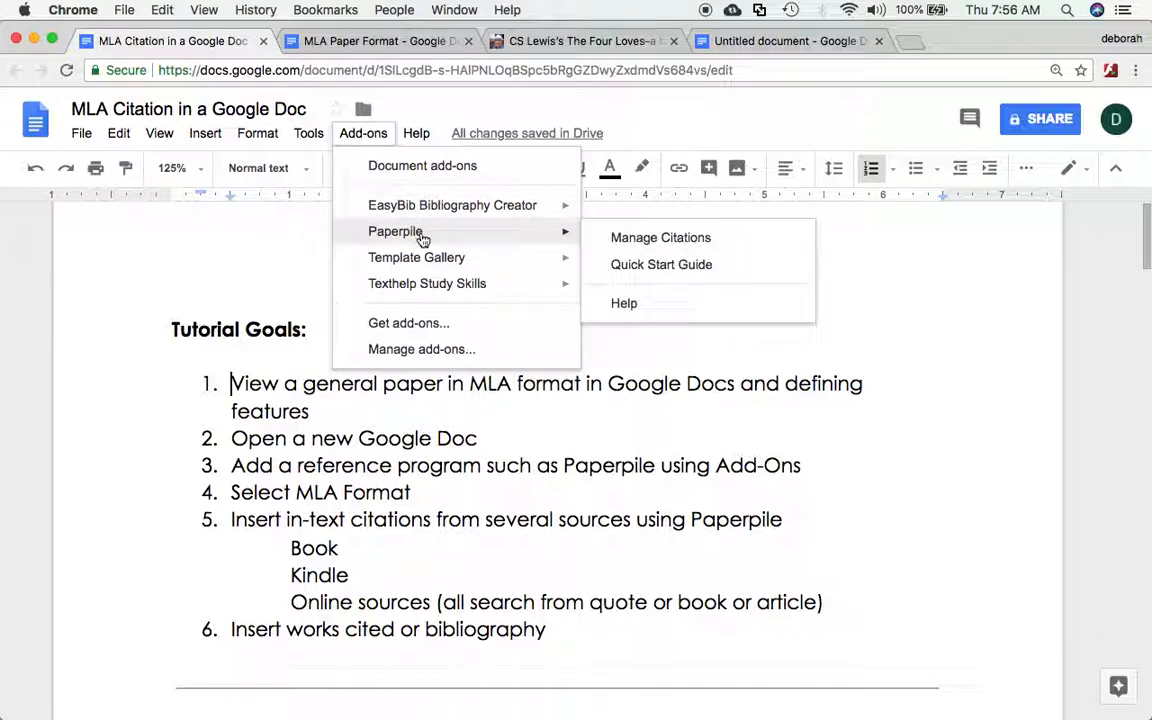
left_click(627, 240)
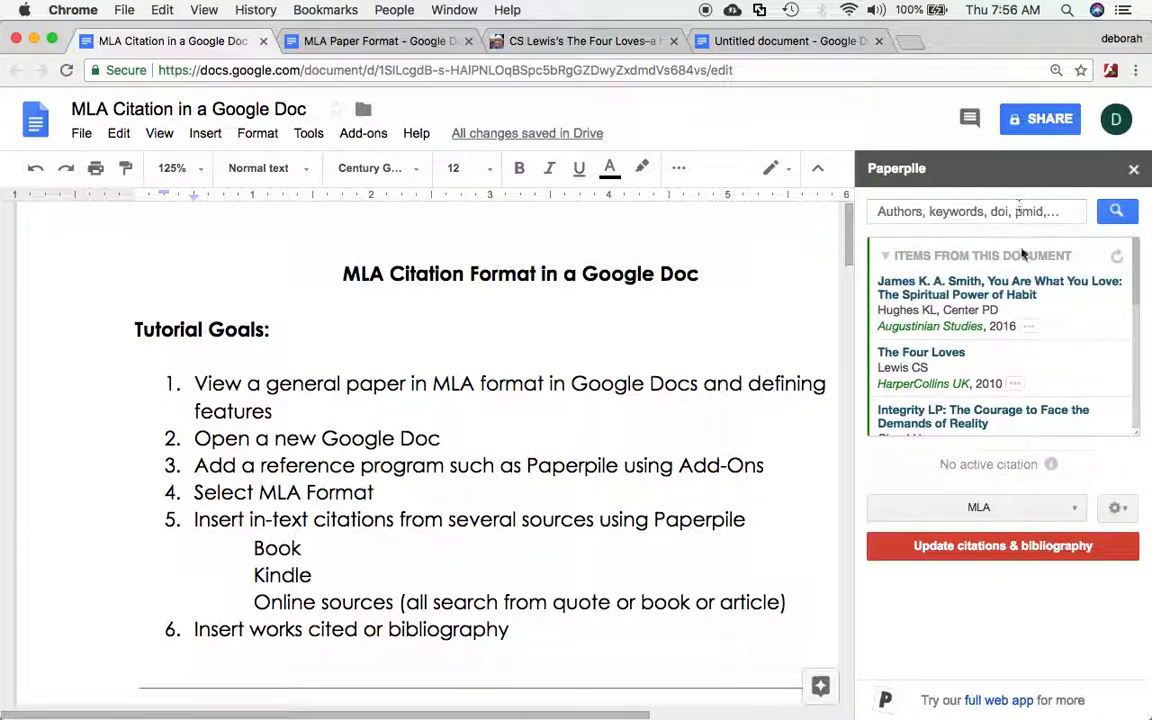
mouse_move(1046, 368)
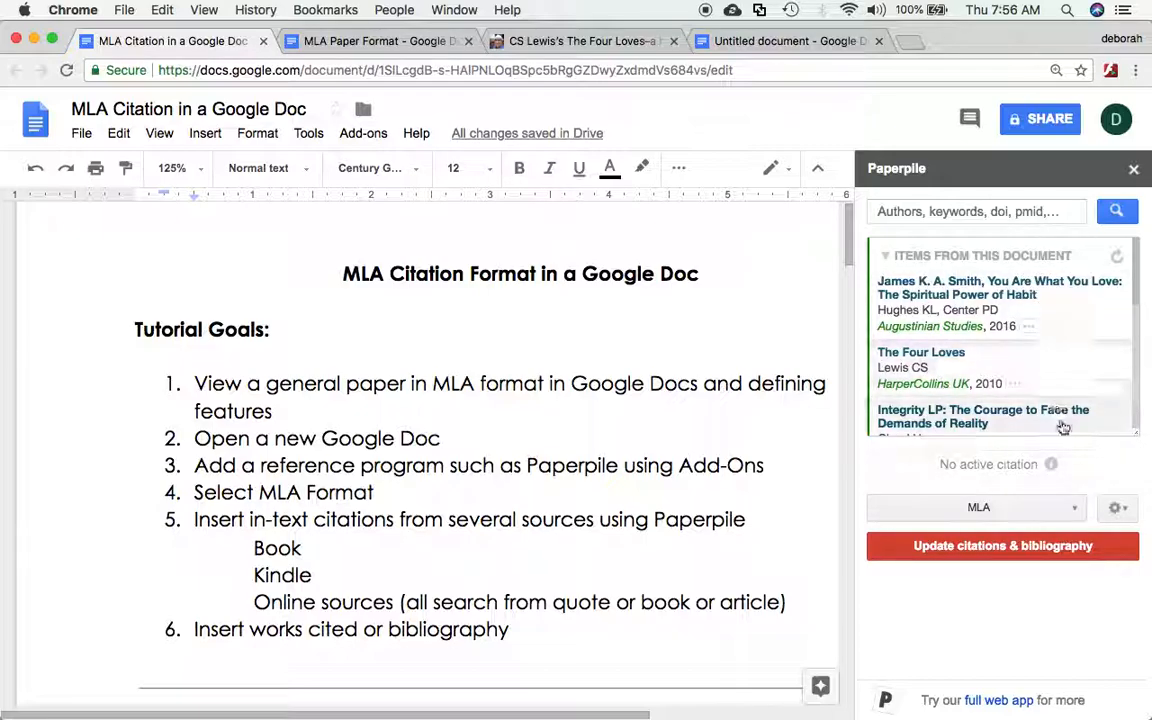
left_click(1077, 511)
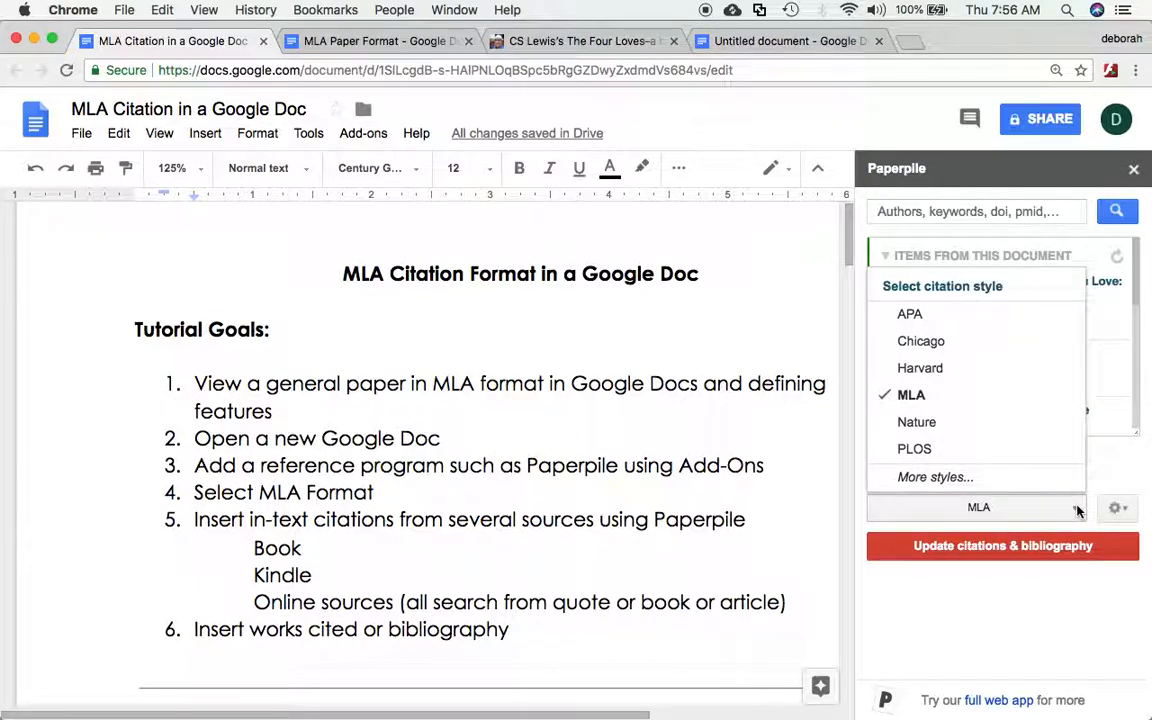
left_click(944, 396)
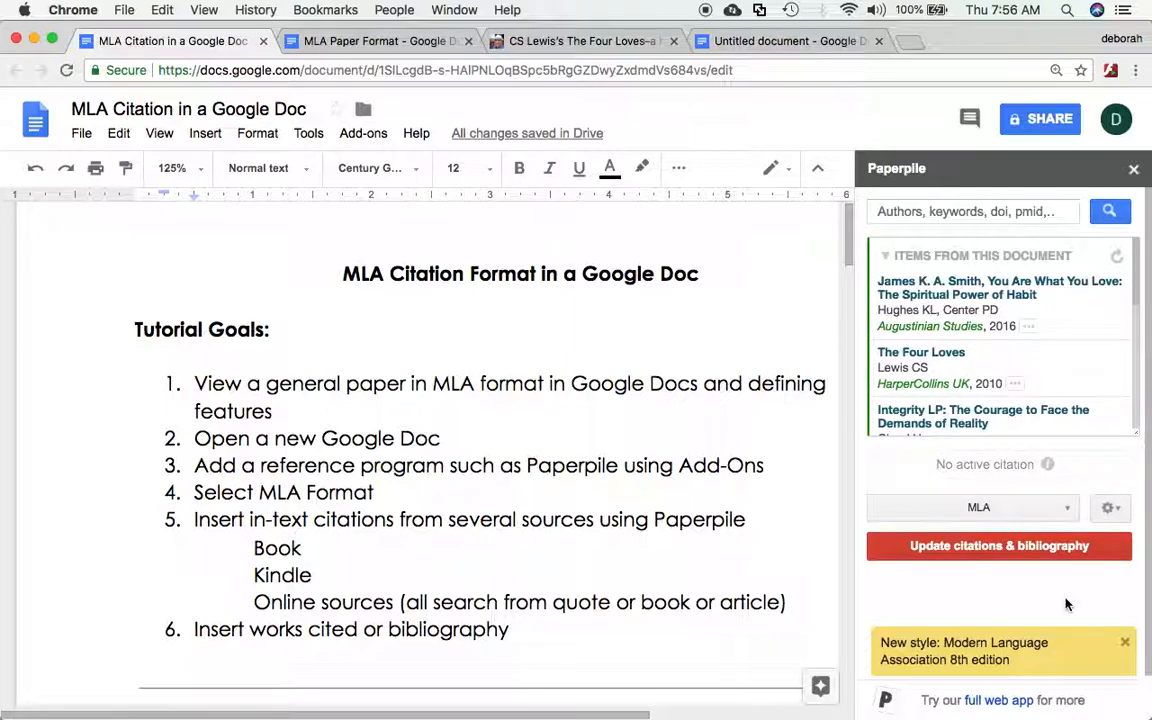
left_click(1125, 645)
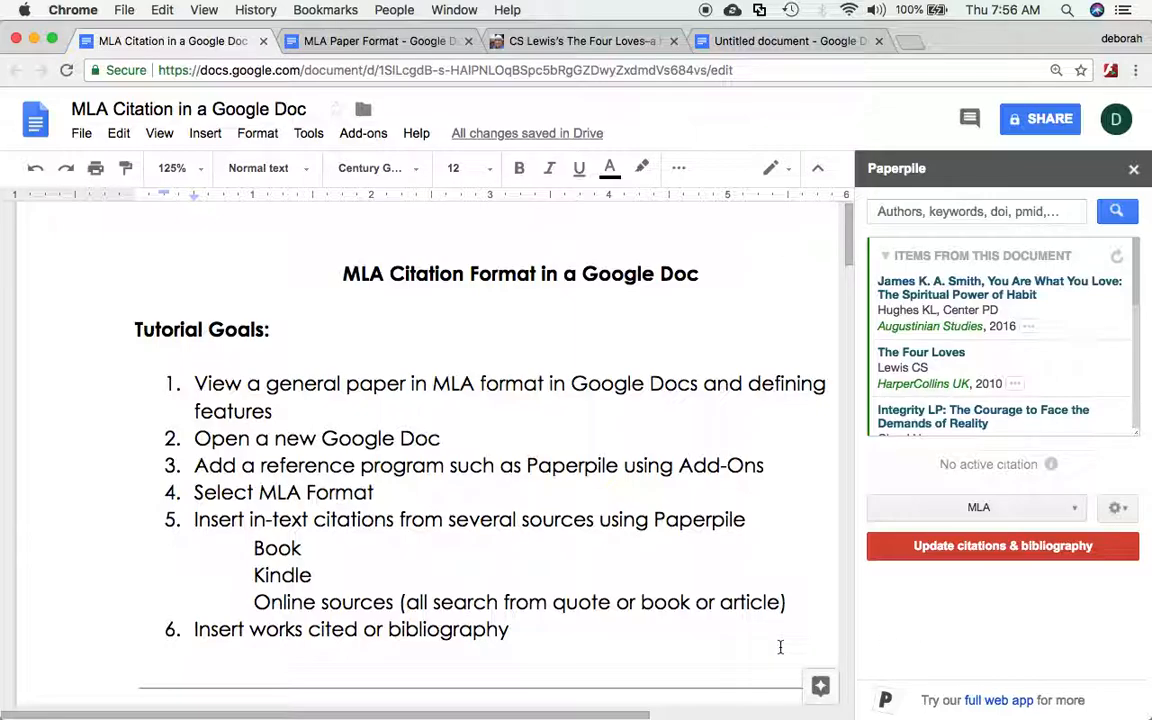
Search Paperpile for "Integrity Henry Cloud"
scroll(780, 647, "down", 5)
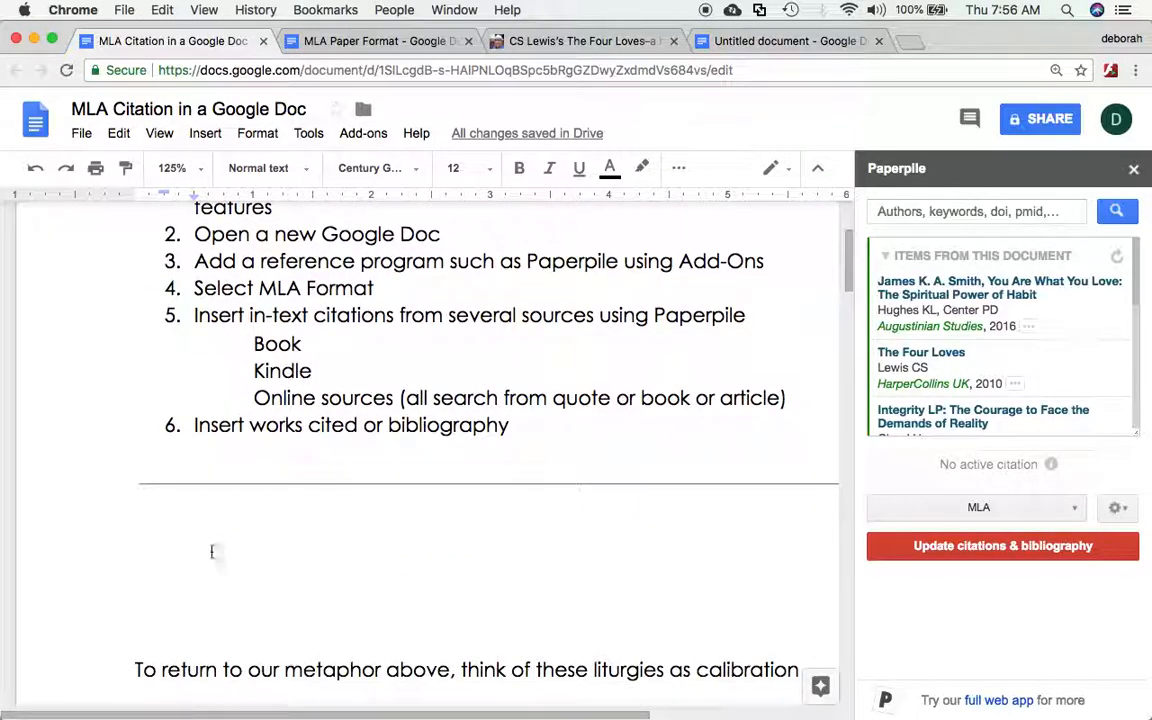
scroll(217, 552, "right", 2)
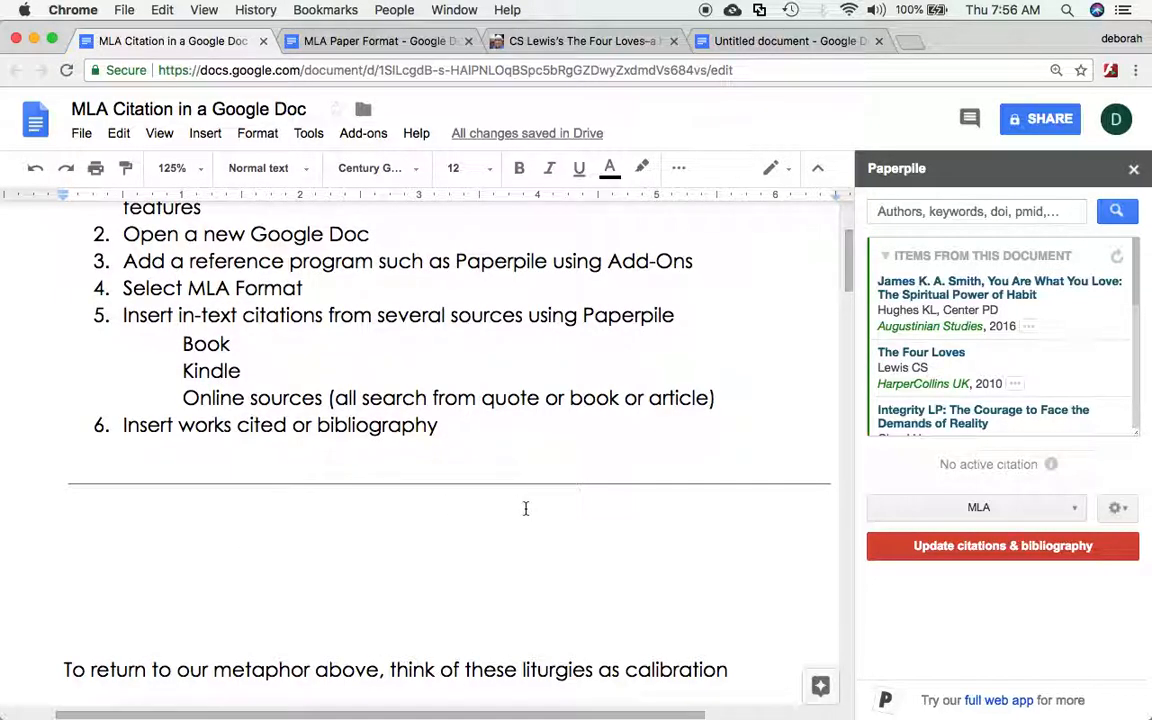
left_click(958, 208)
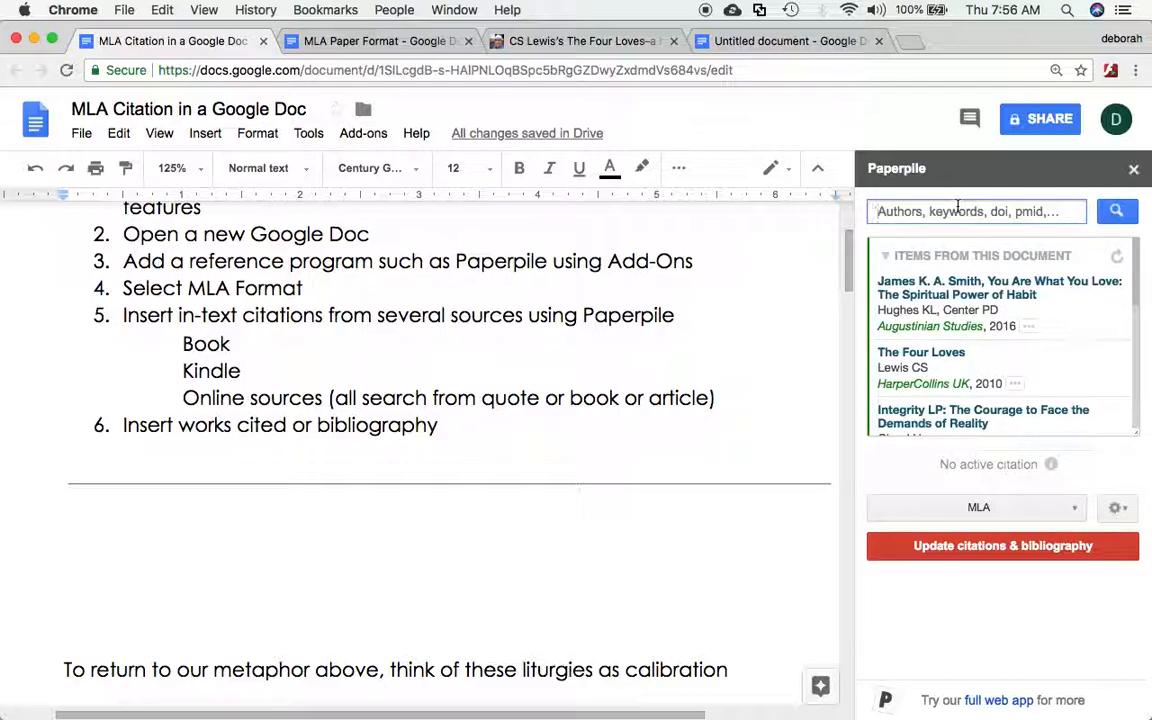
type("I")
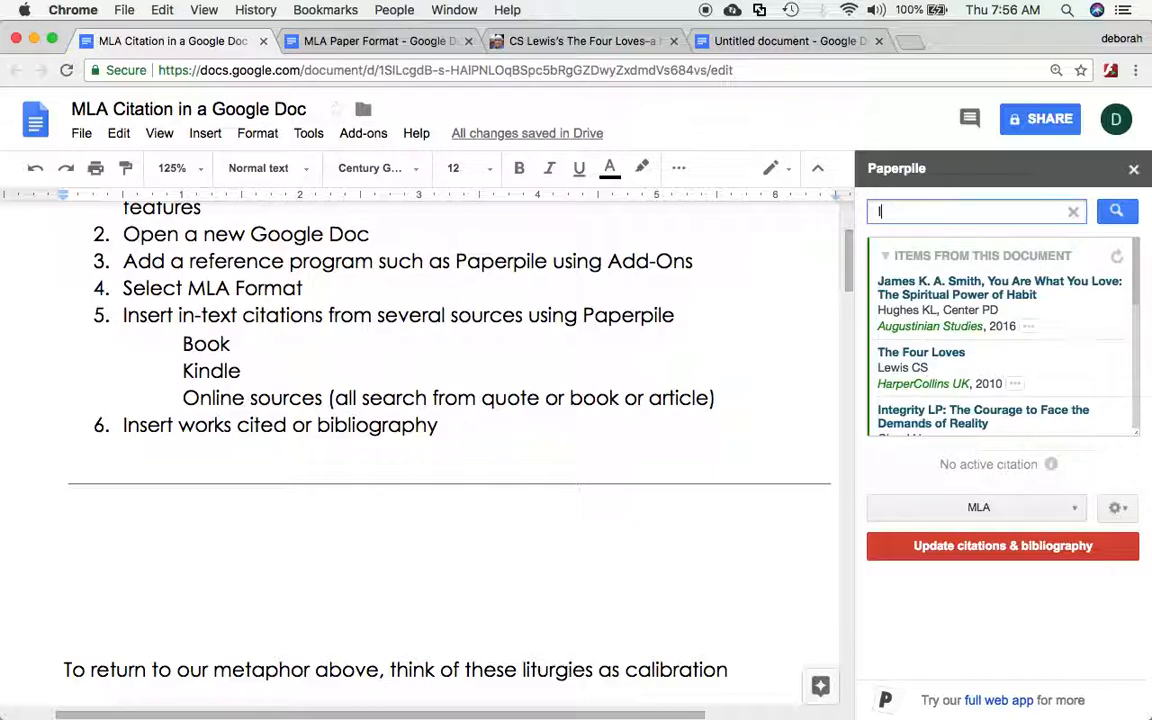
type("ntegrity")
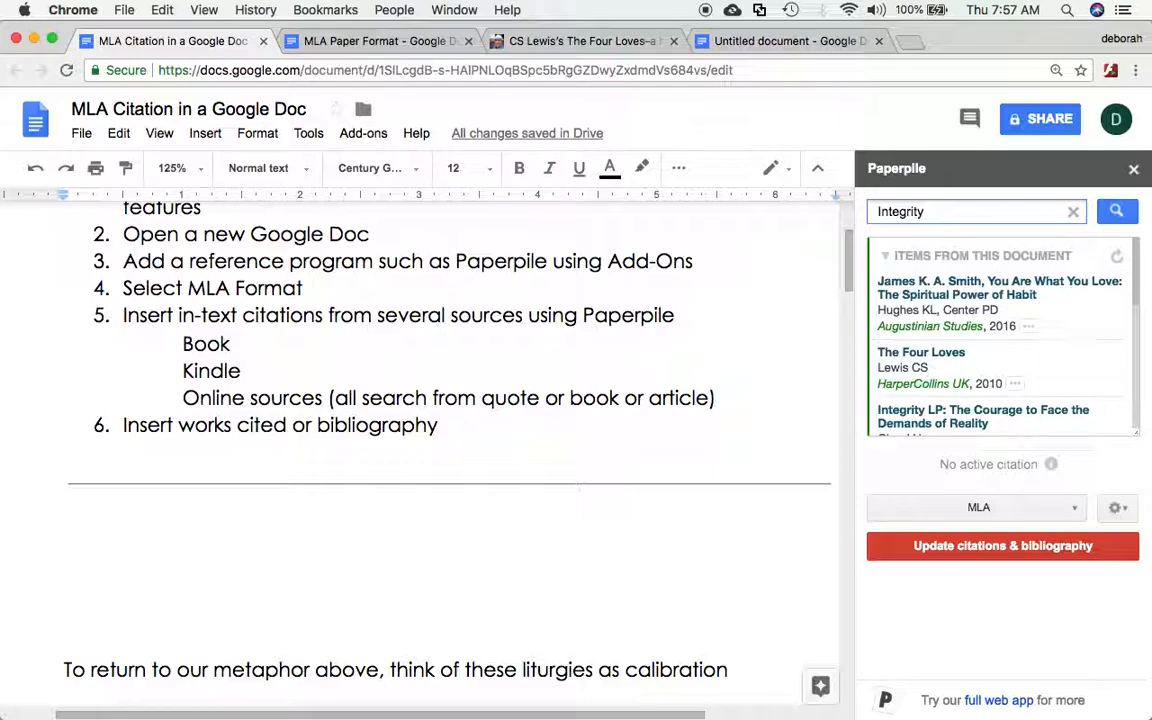
type(" Hent")
type("y Clou")
type("d")
key("Return")
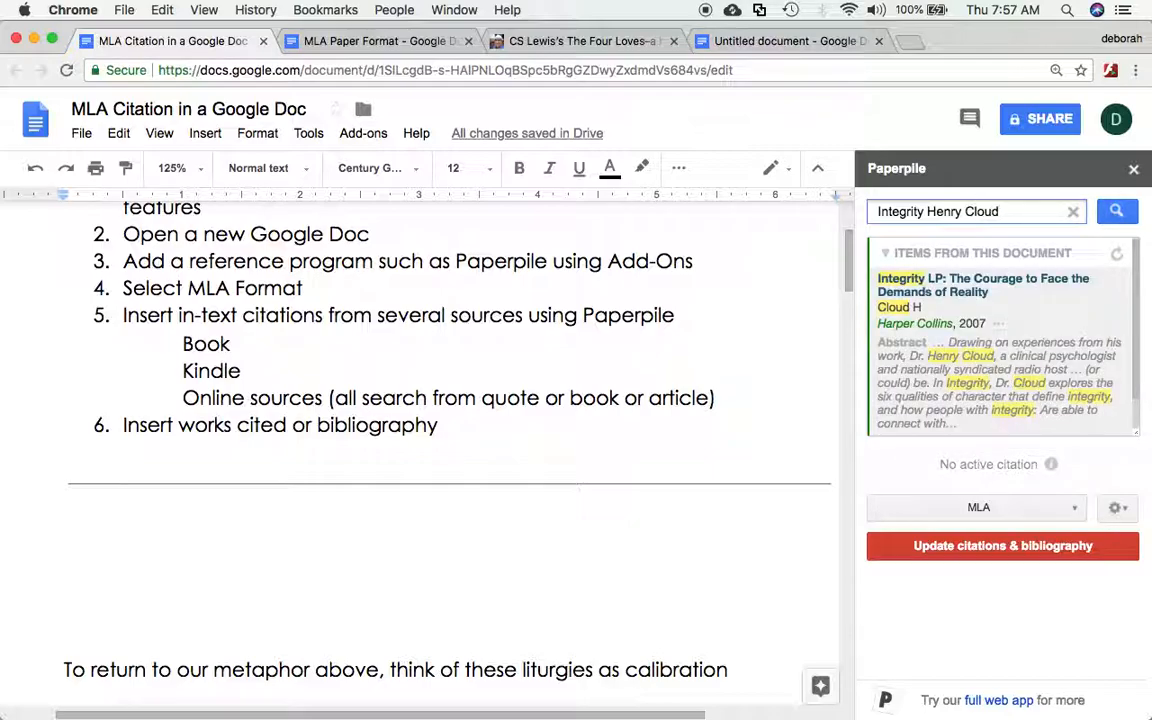
Cite "Integrity LP: The Courage to Face the Demands of Reality" below the horizontal line and start a new line after the citation
scroll(1018, 304, "down", 1)
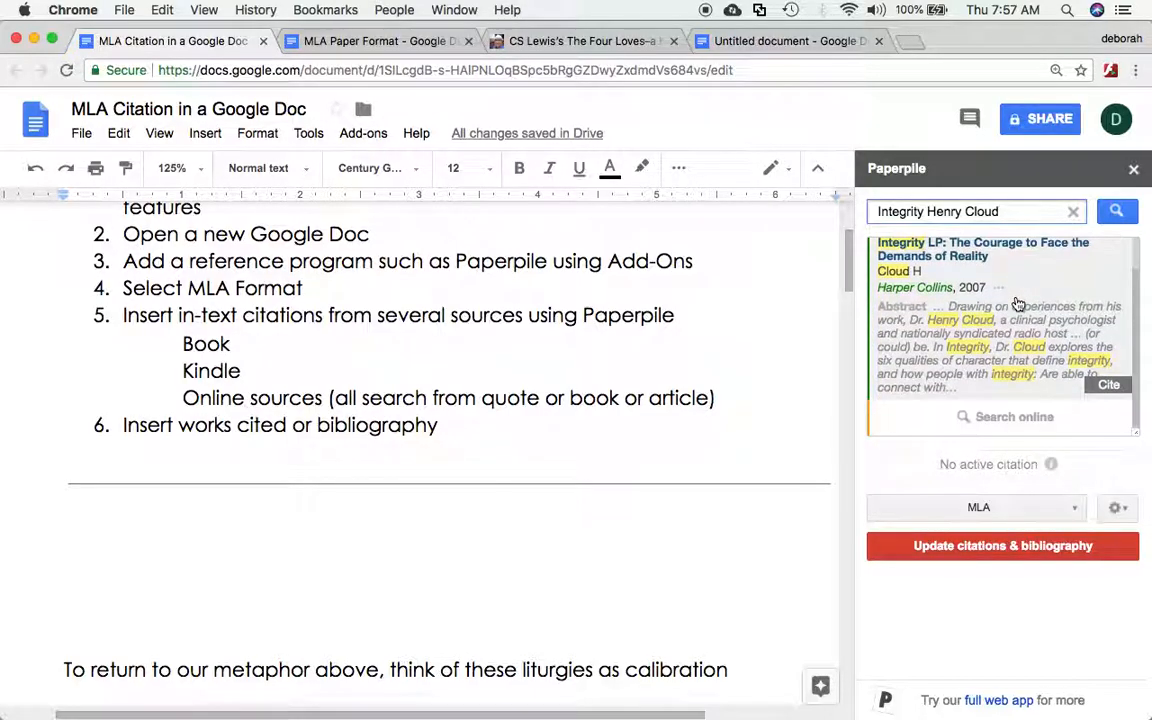
left_click(1111, 386)
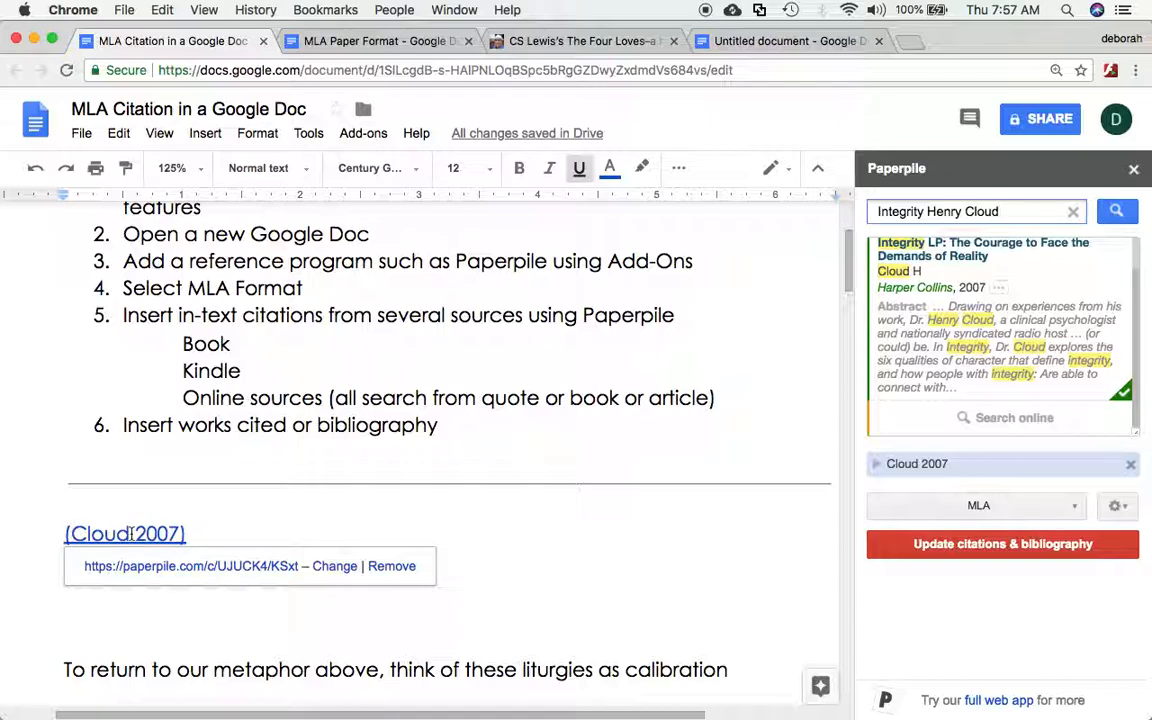
left_click(224, 532)
key("Return")
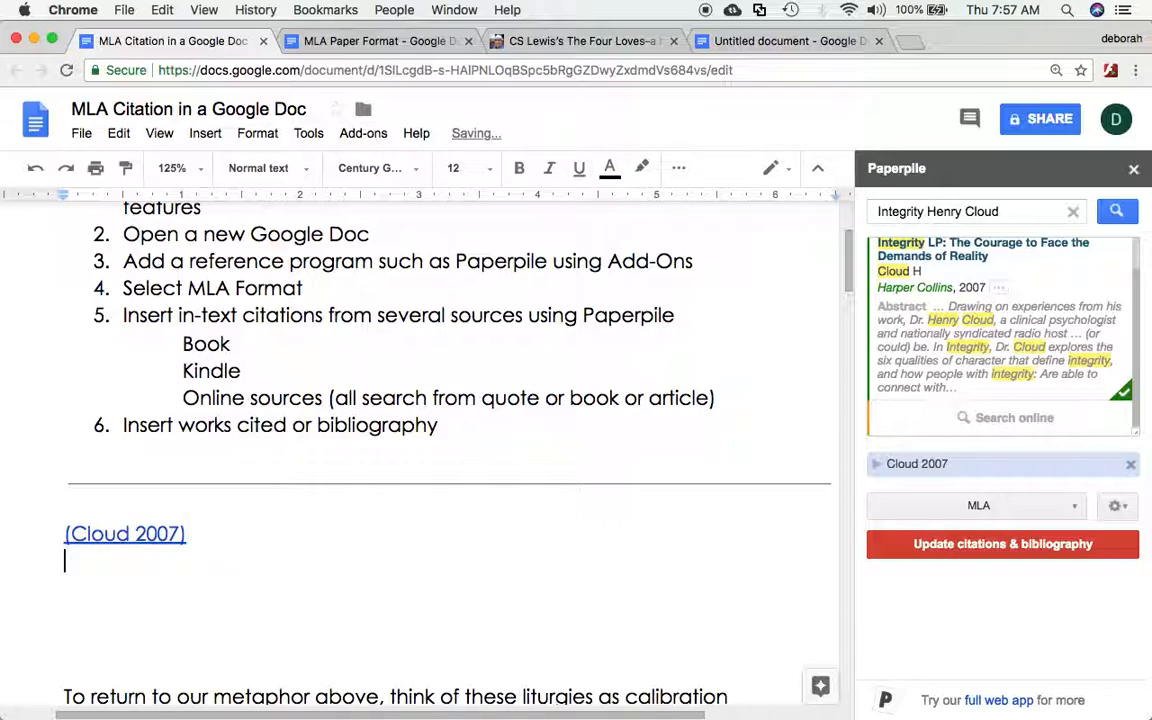
Delete the "(Smith)" citation after "magnetic north in Christ." in the liturgies quote
scroll(224, 532, "down", 3)
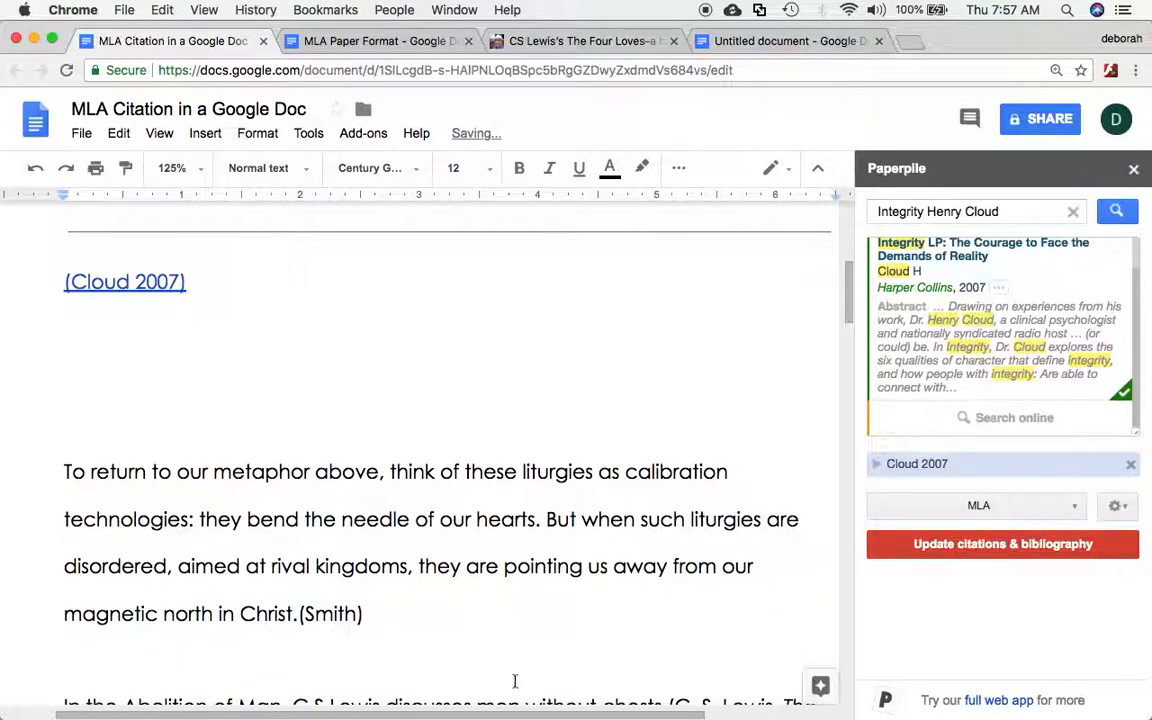
left_click(437, 614)
left_click_drag(405, 619, 298, 614)
key("BackSpace")
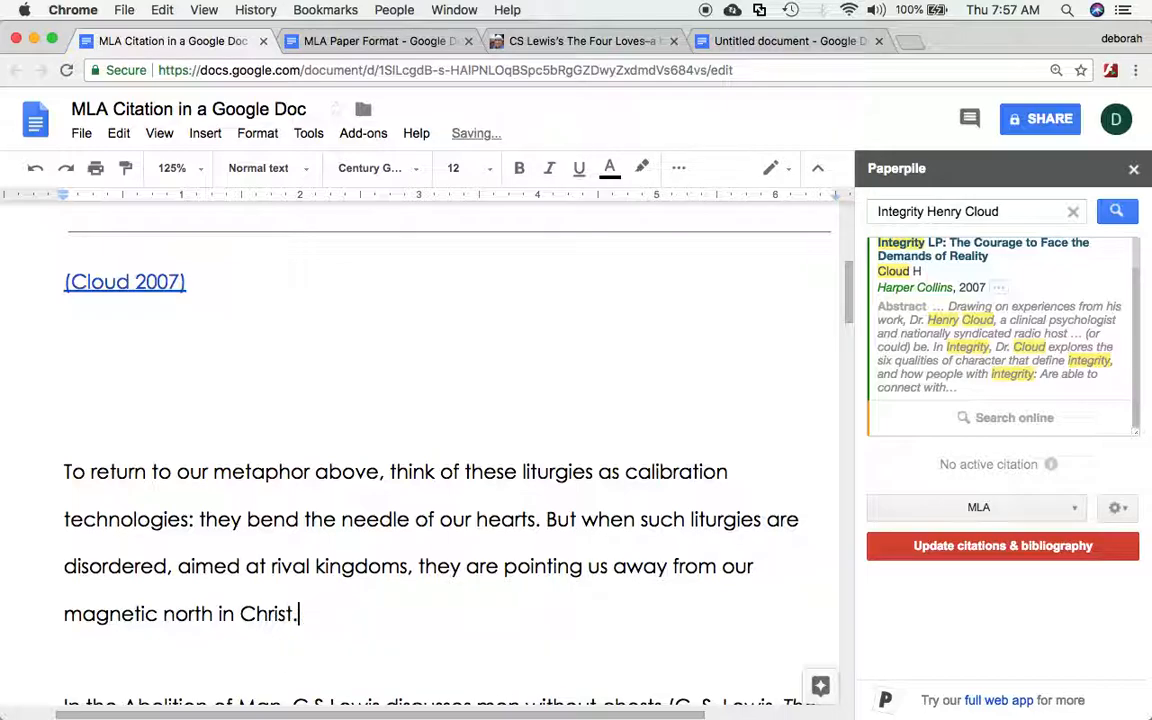
Switch to Kindle to view "You Are What You Love: The Spiritual Power of Habit", then return to the document in Chrome
mouse_move(650, 690)
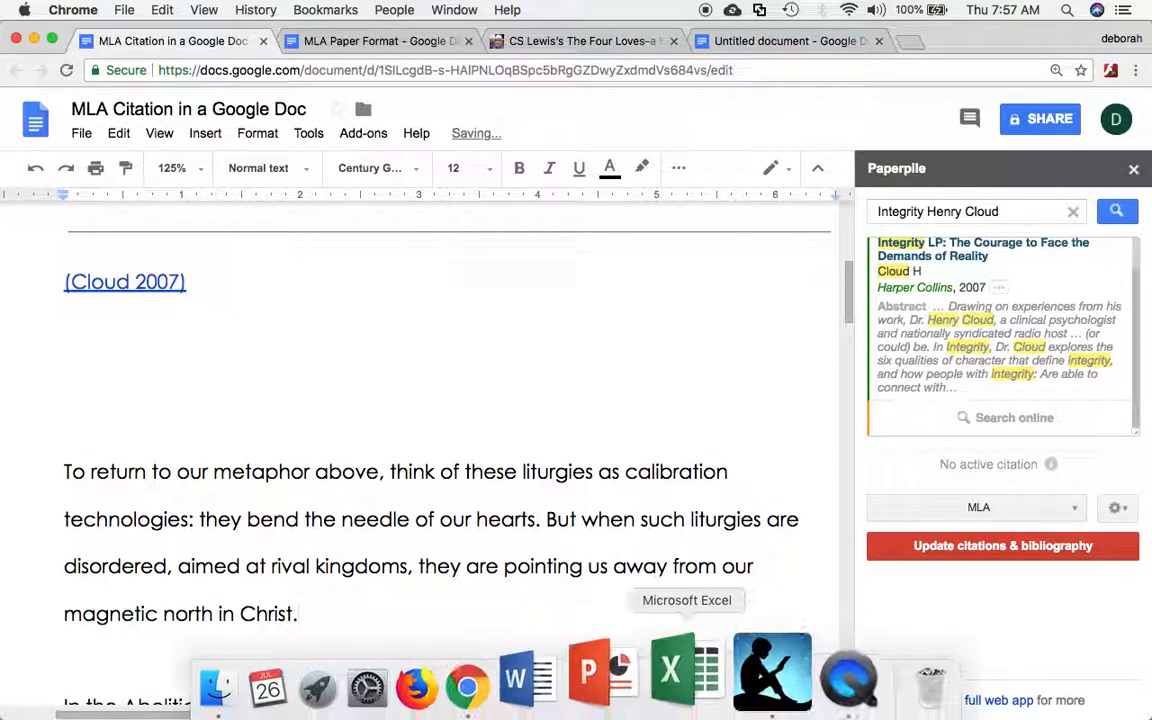
left_click(748, 680)
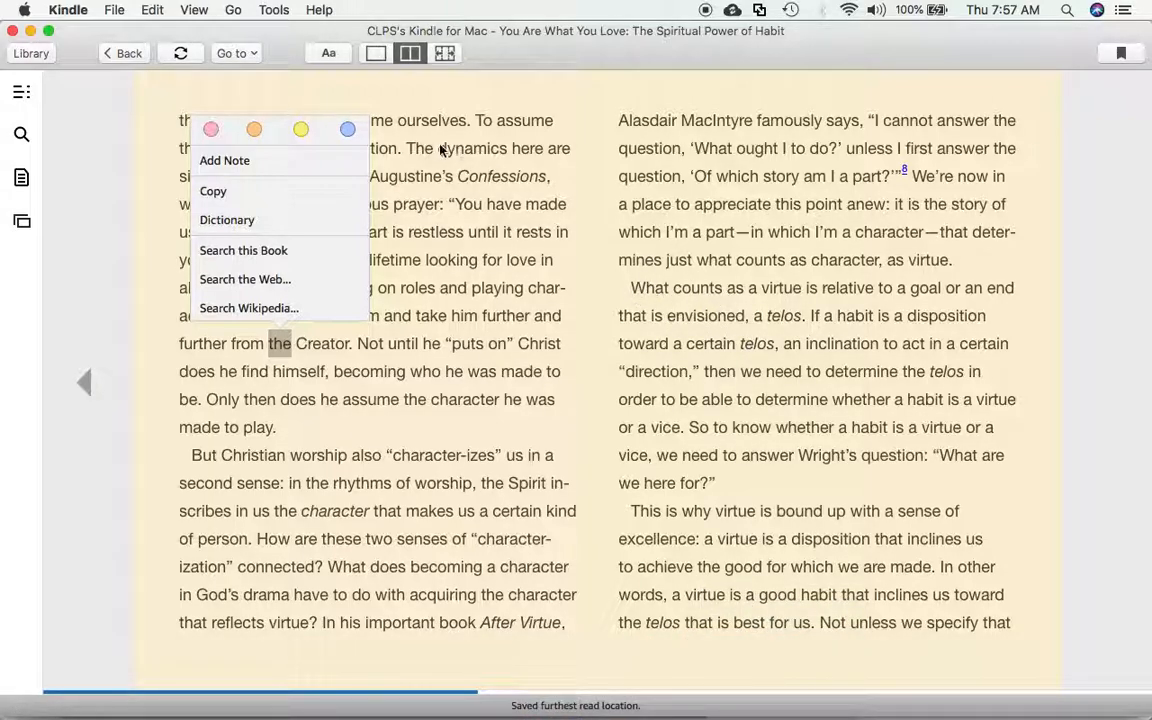
left_click(416, 91)
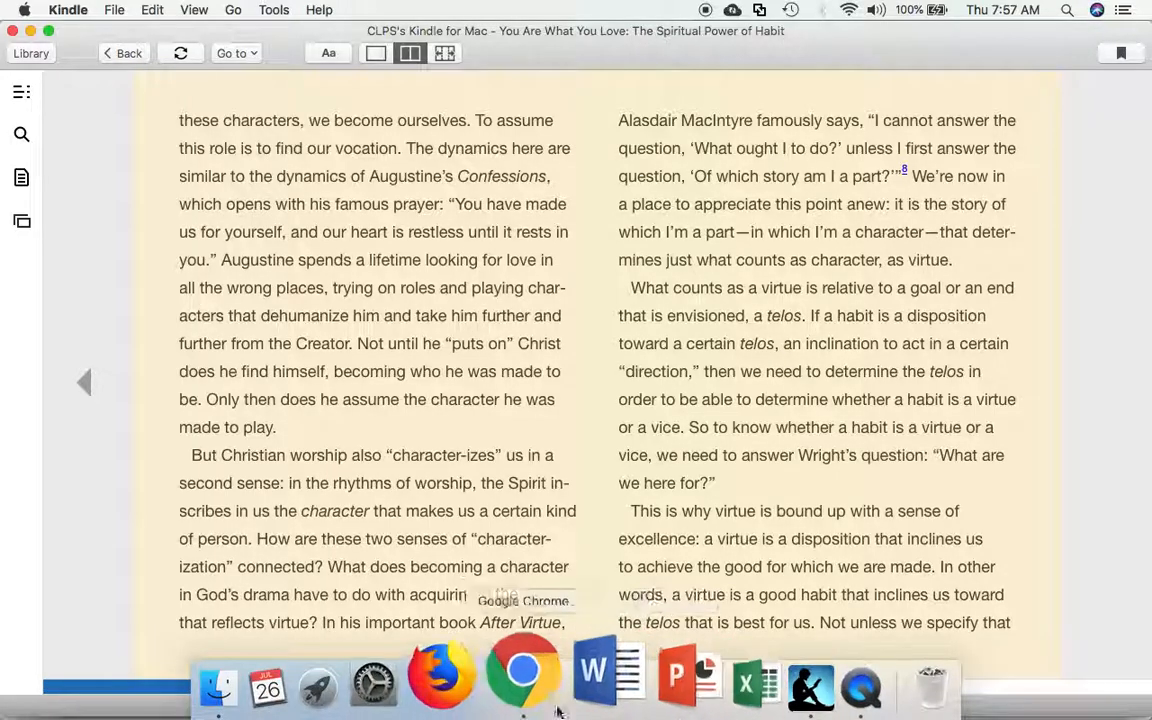
left_click(535, 685)
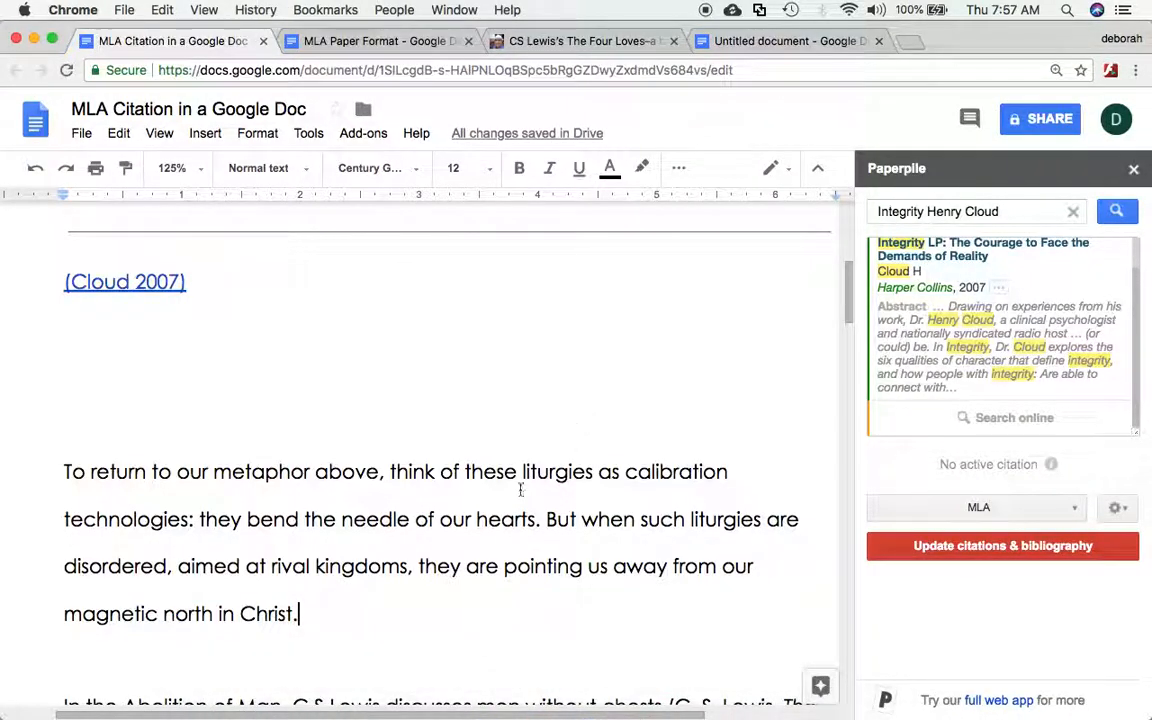
Search Paperpile for "Spiritual Power of Habit" and cite the Brazos Press "You Are What You Love" after "magnetic north in Christ."
left_click_drag(1000, 212, 868, 211)
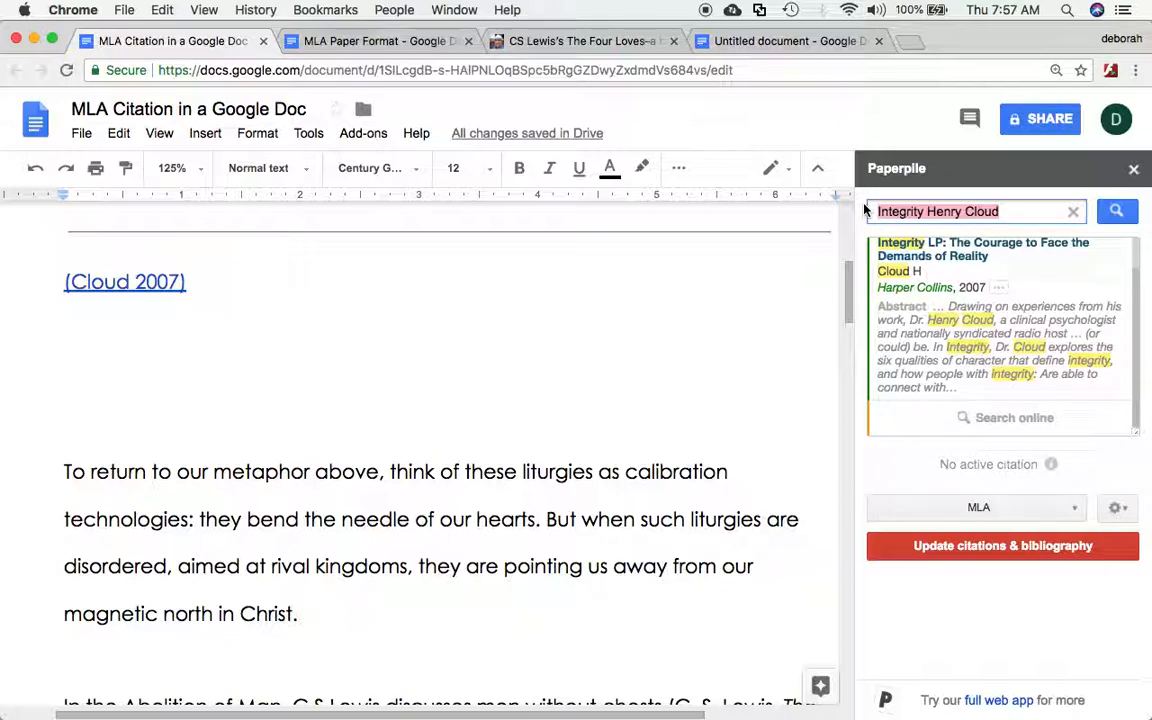
type("Sp")
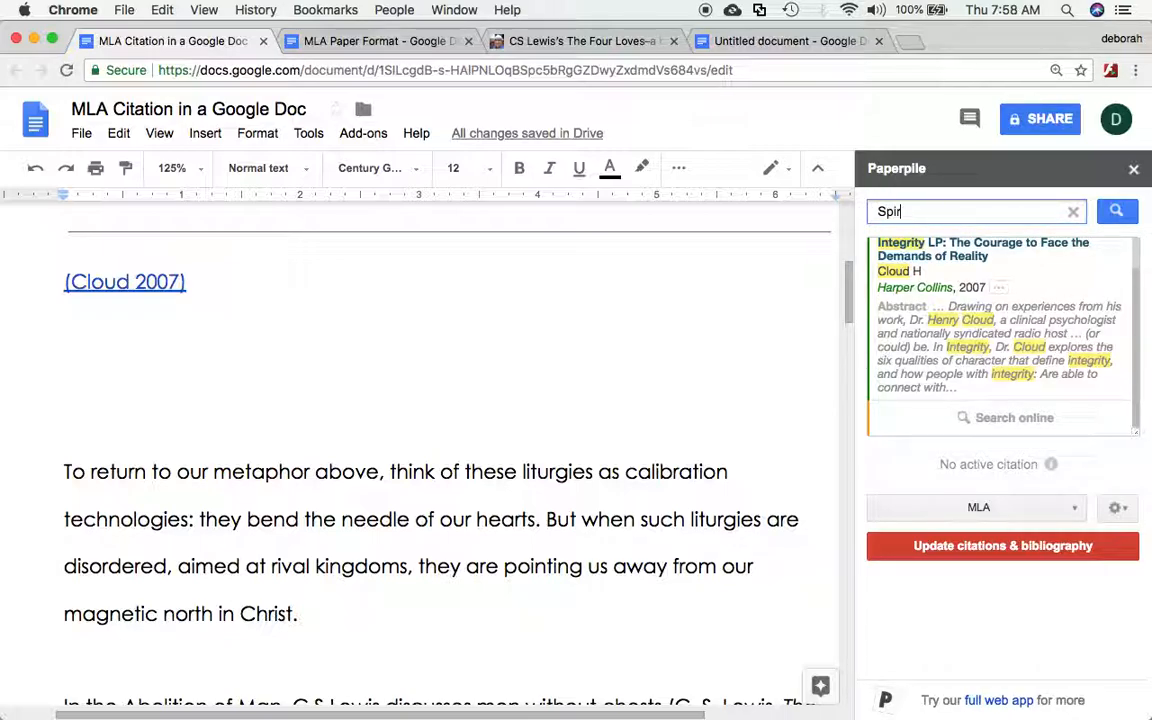
type("iritual Power of Habit")
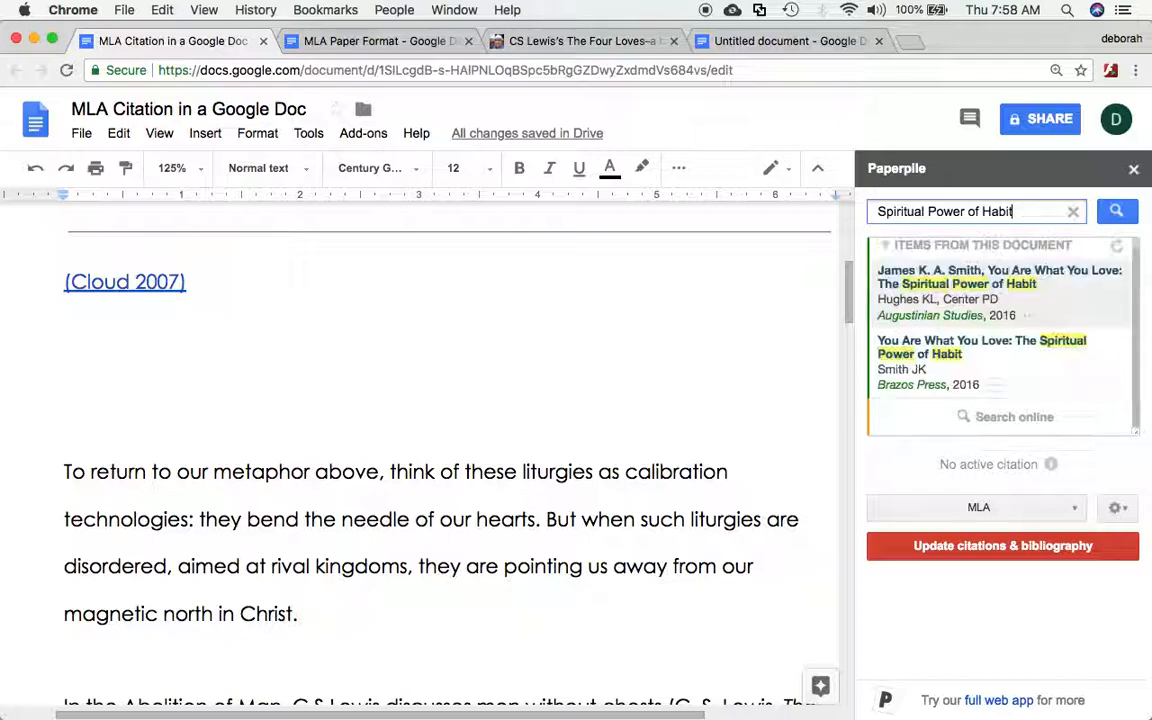
mouse_move(903, 297)
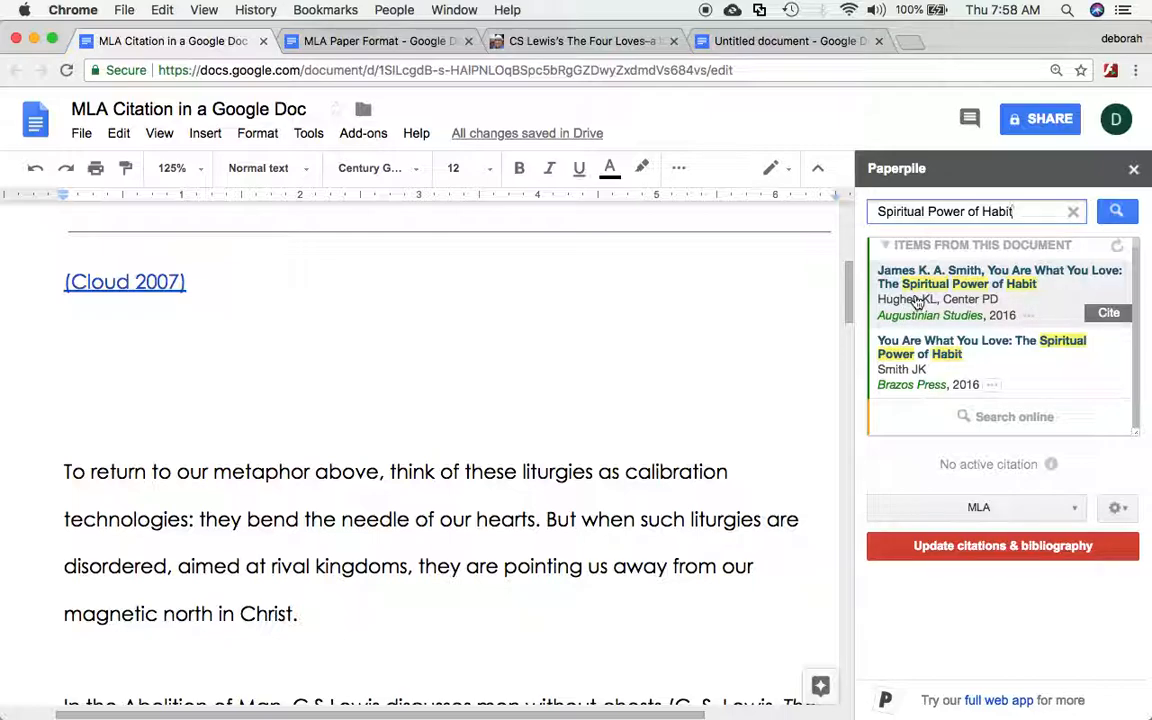
left_click(322, 615)
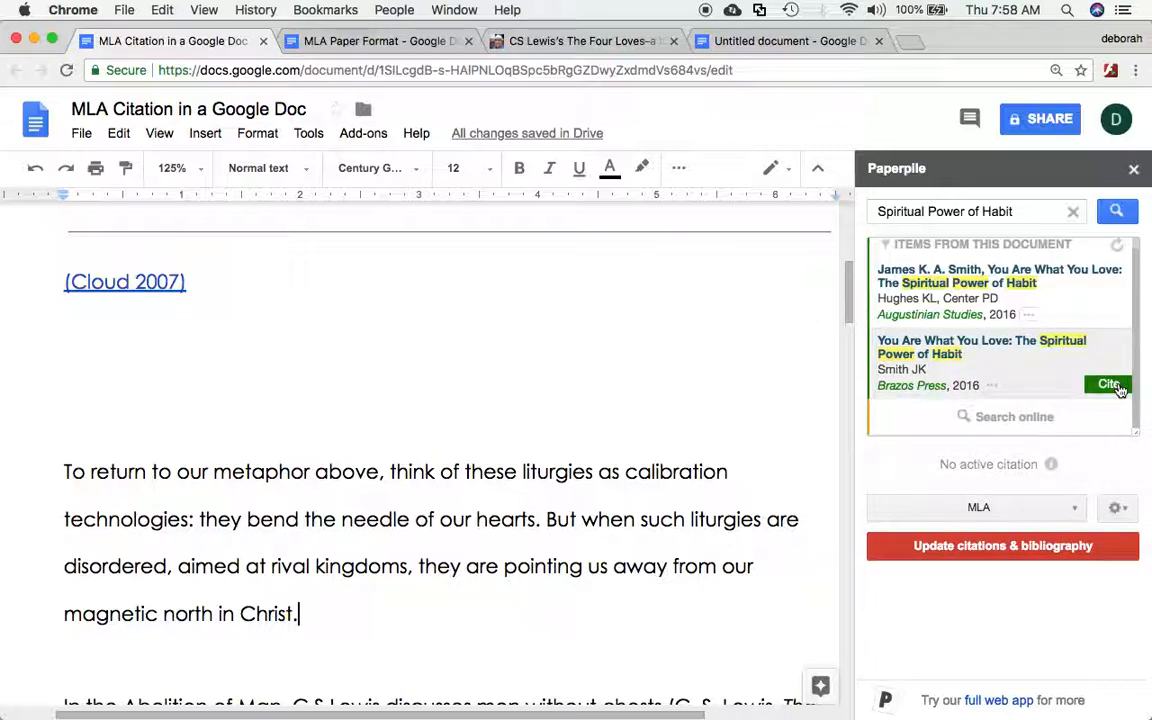
left_click(1110, 386)
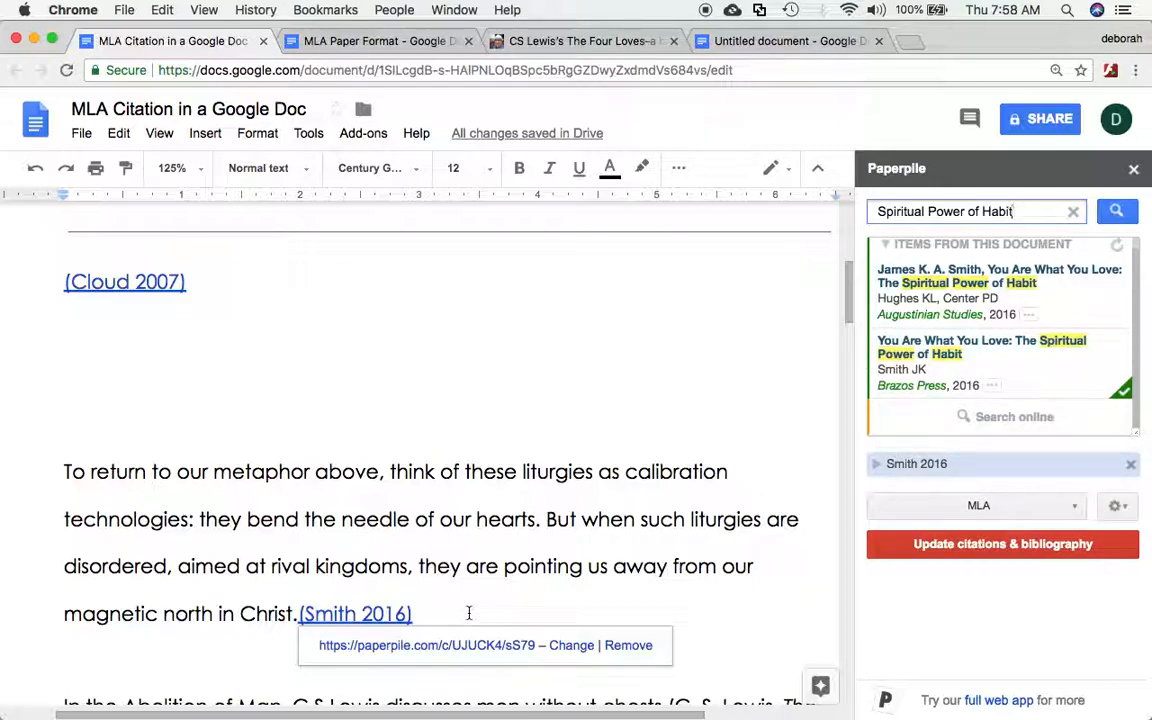
Open the logicallyfaithful.com article and copy its title, "CS Lewis's The Four Loves–a humble summary"
scroll(469, 613, "down", 1)
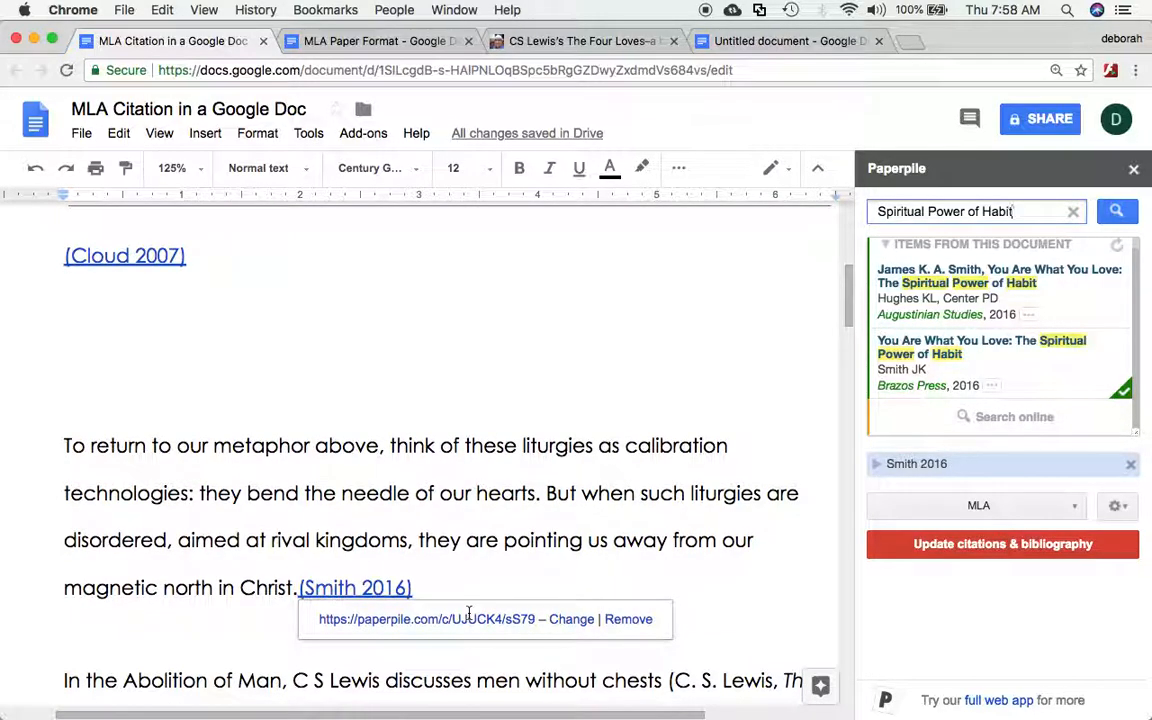
scroll(720, 625, "down", 5)
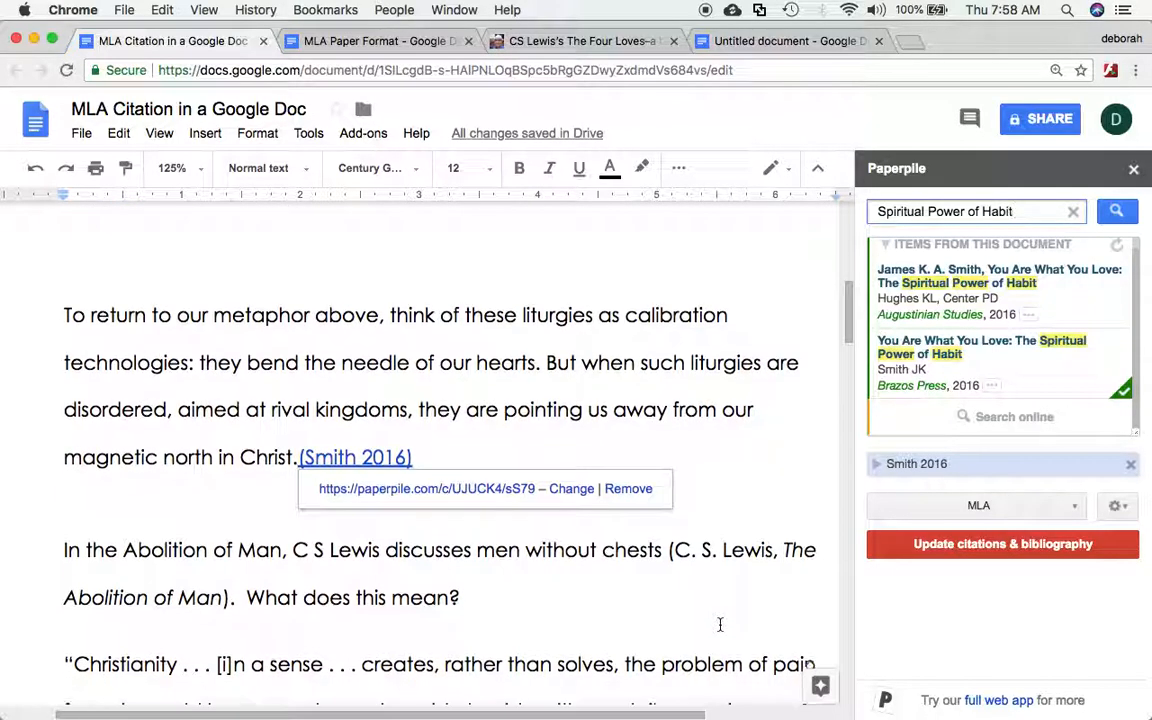
scroll(720, 625, "down", 1)
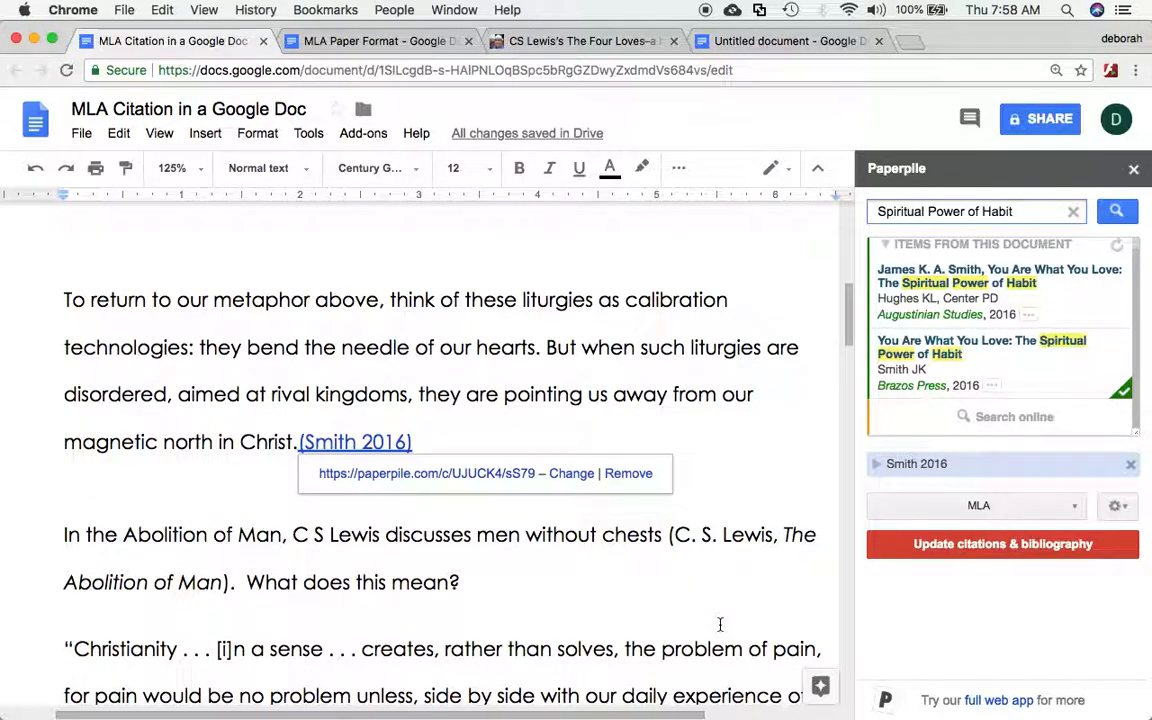
left_click(592, 41)
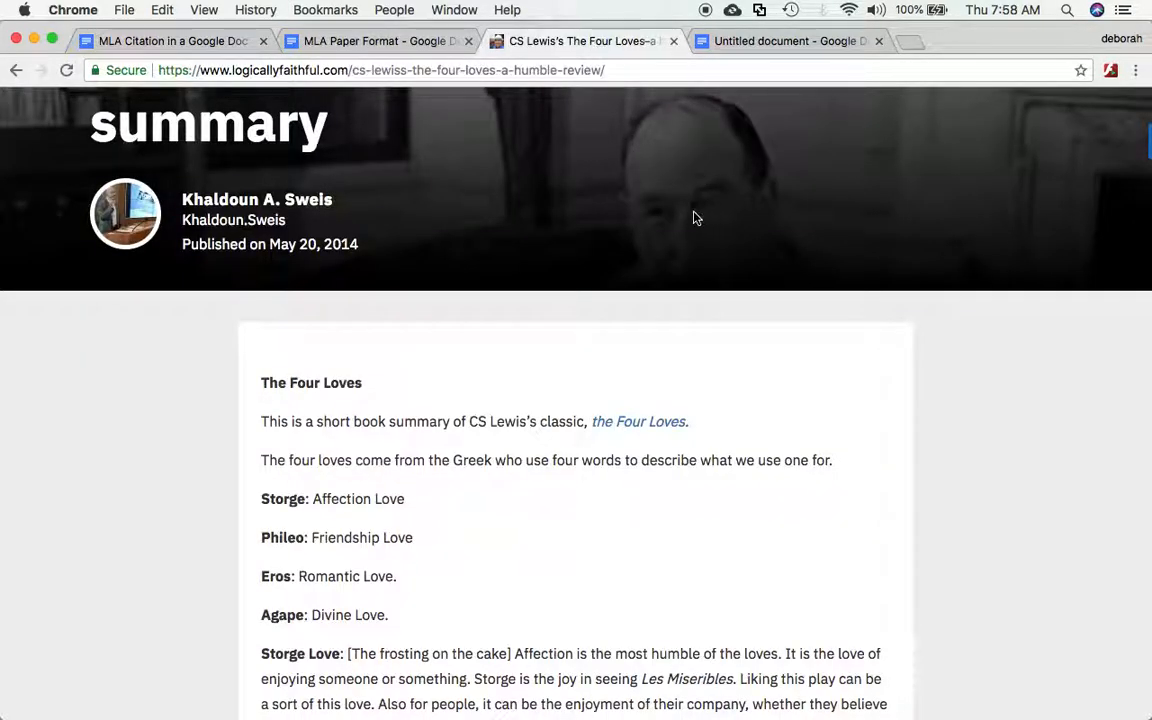
scroll(300, 340, "down", 2)
scroll(308, 342, "down", 6)
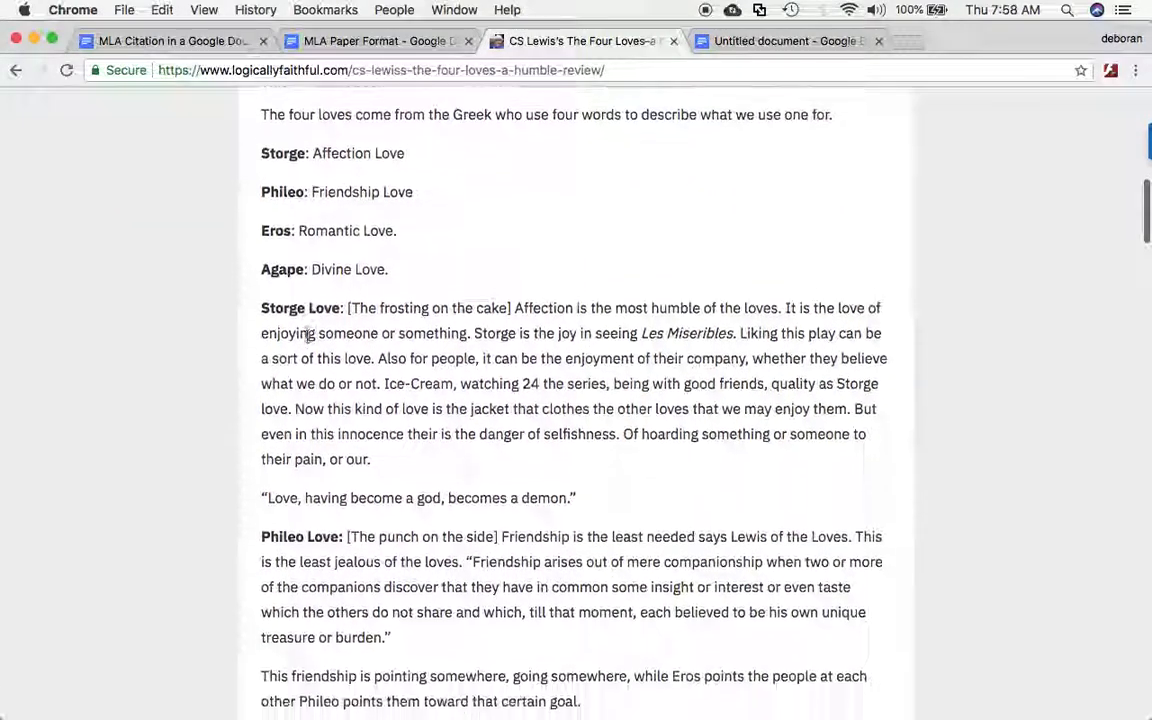
scroll(307, 340, "up", 4)
scroll(307, 342, "up", 10)
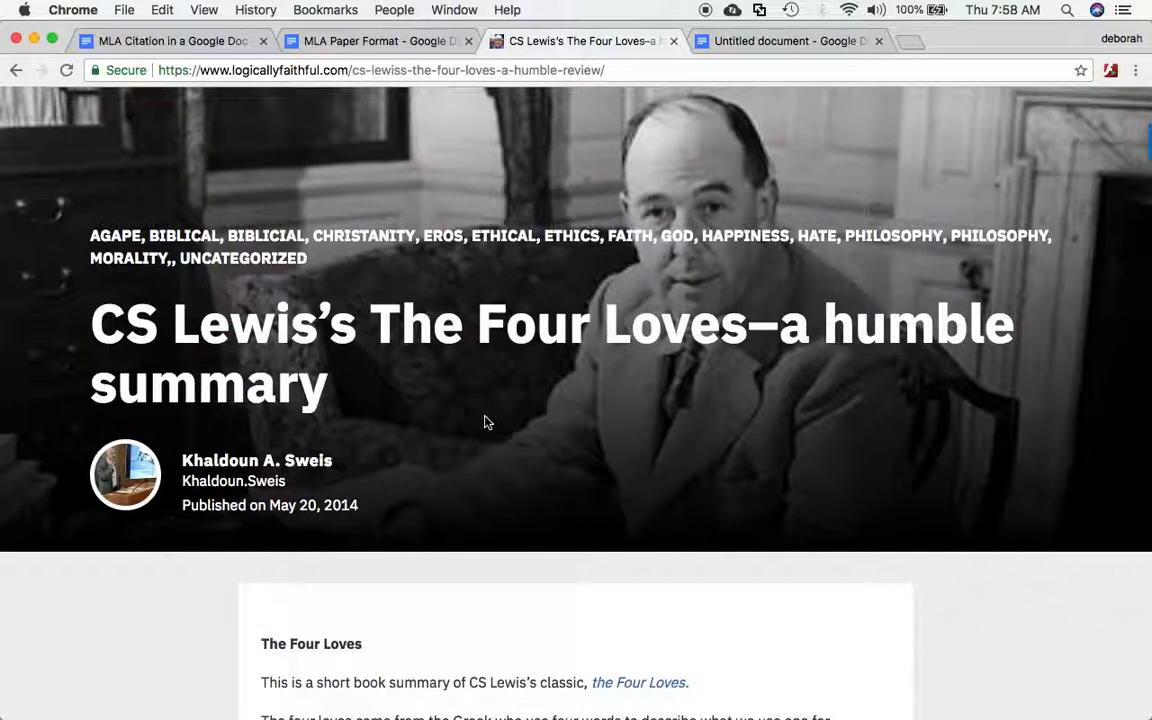
scroll(487, 422, "down", 1)
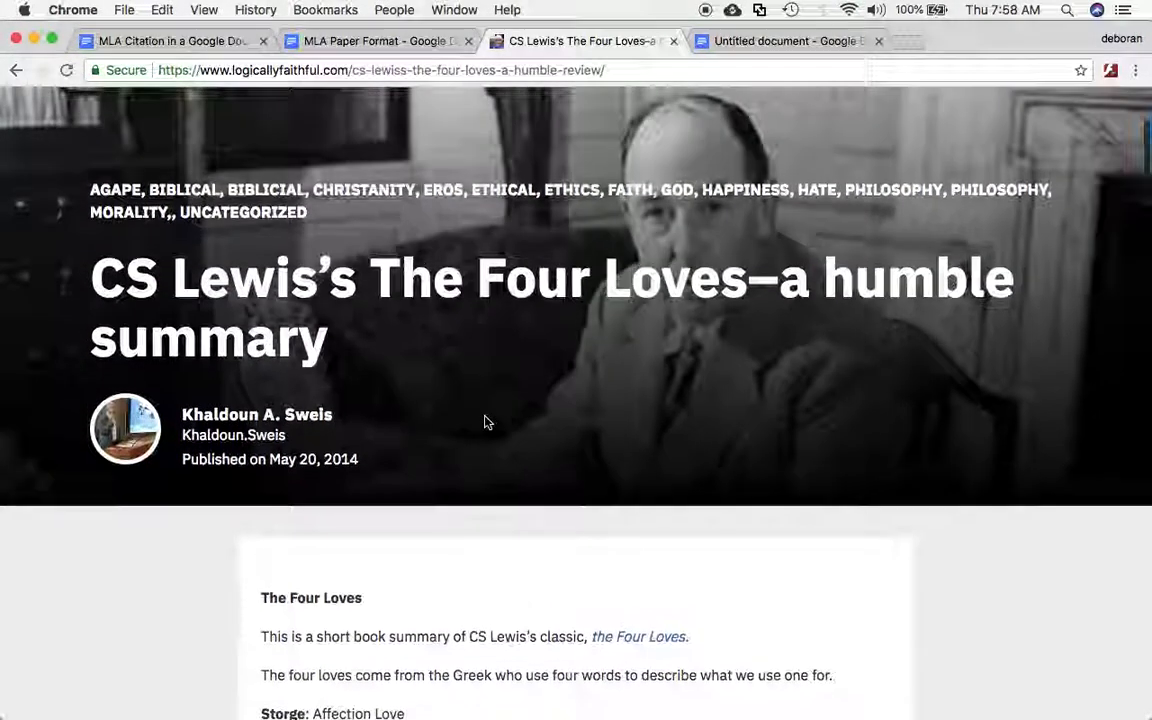
left_click_drag(88, 278, 377, 311)
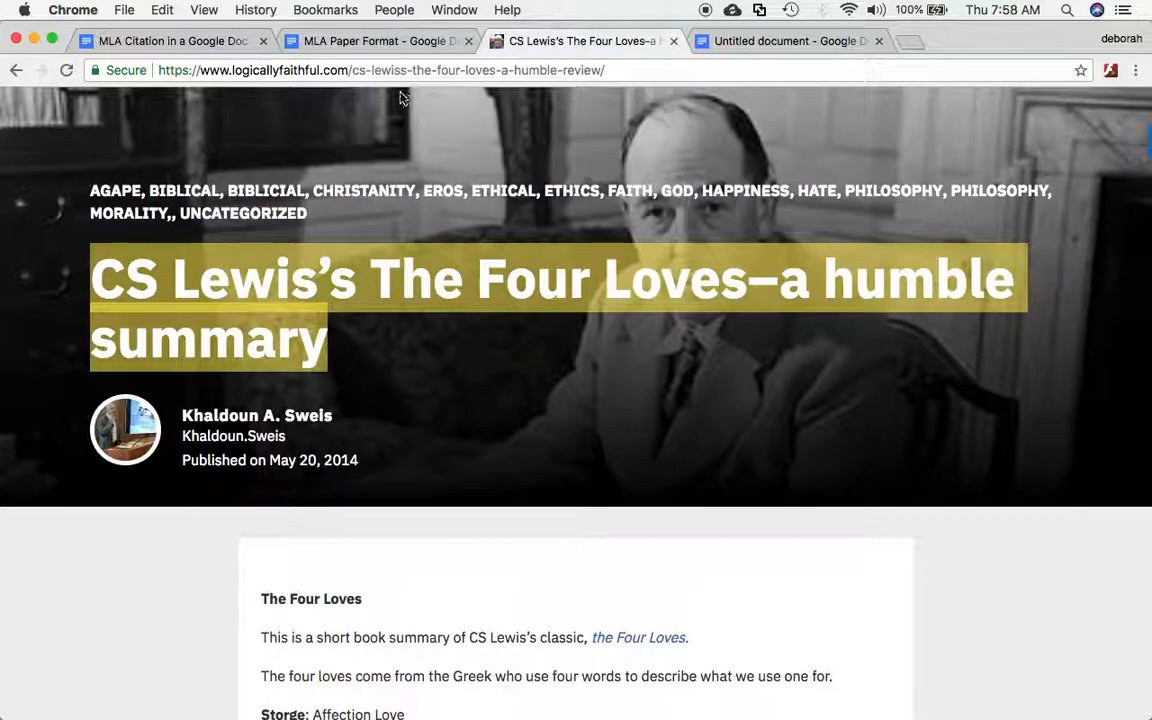
Return to the MLA Citation document and search Paperpile for "CS Lewis's The Four Loves–a humble summary"
left_click(179, 46)
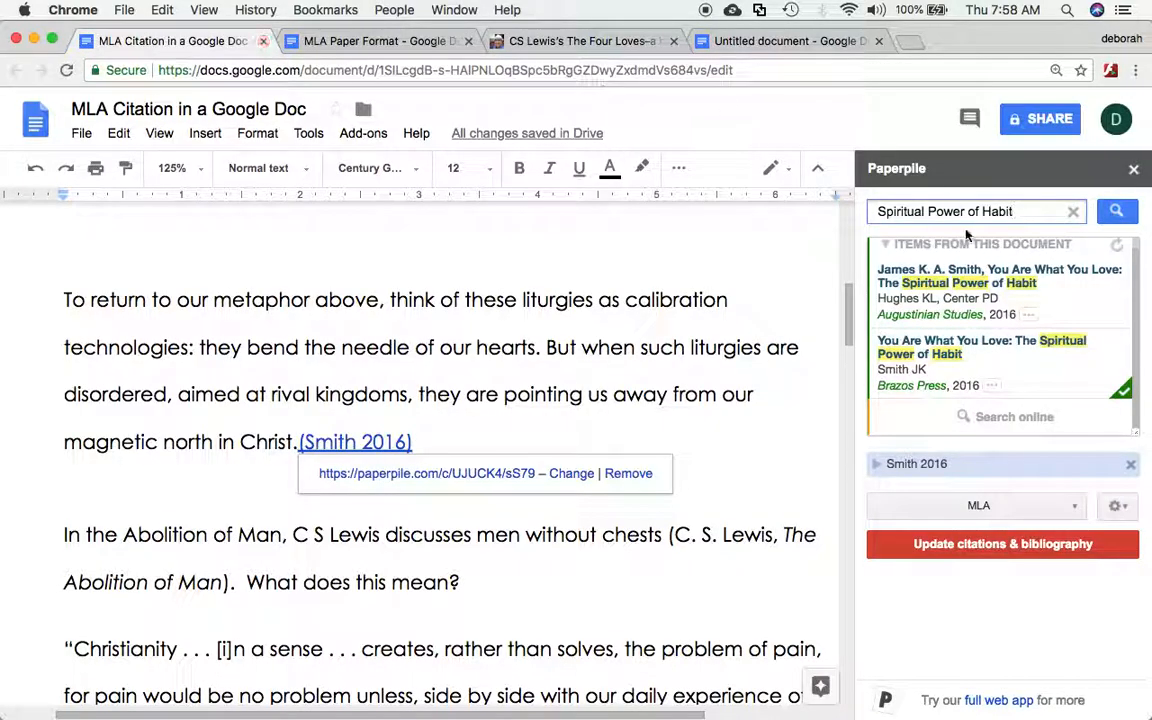
left_click_drag(878, 208, 1057, 210)
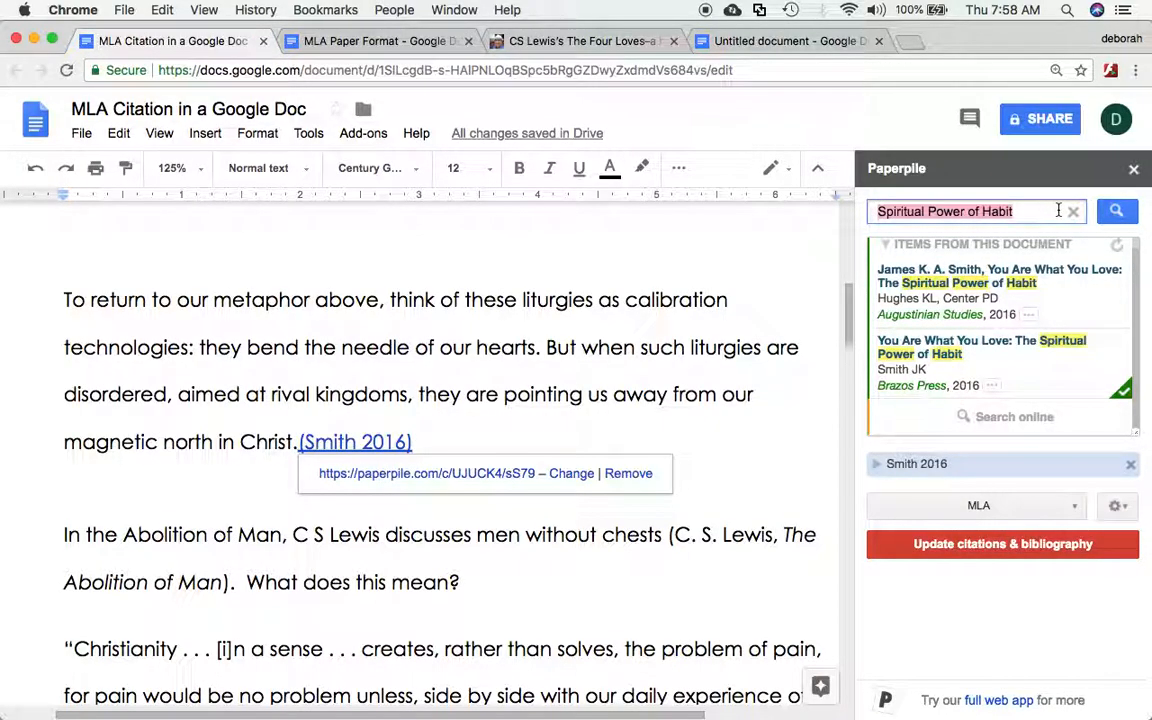
type("Four Loves–a humble summary")
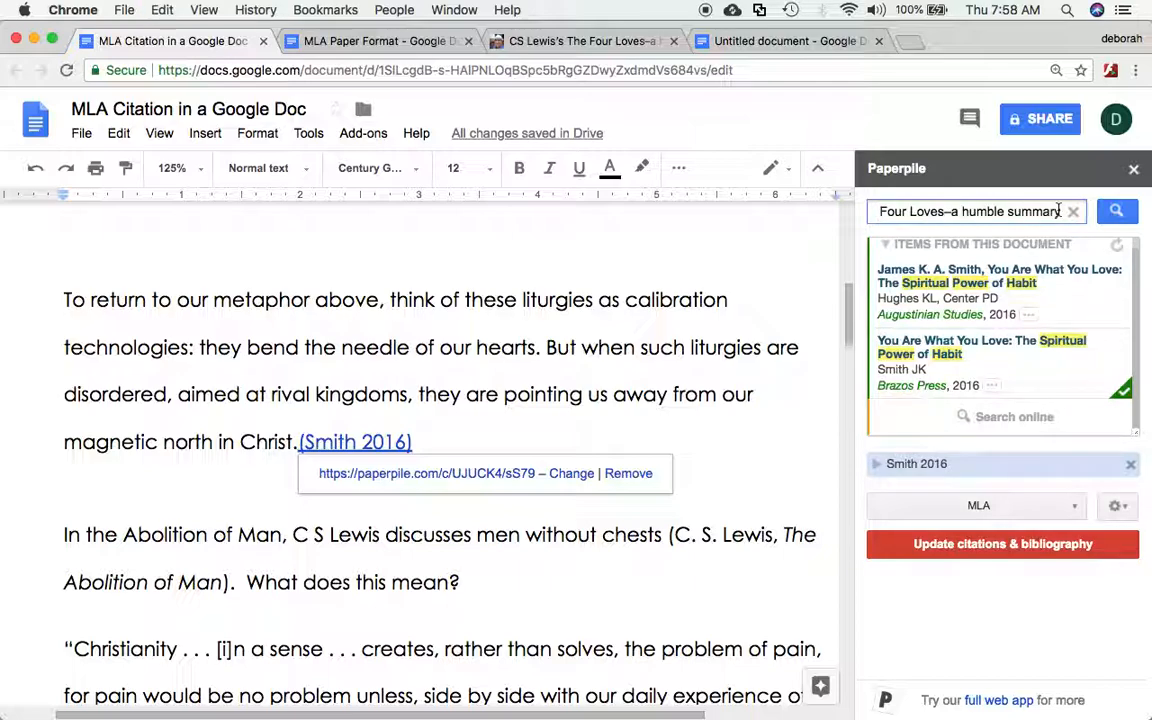
left_click(1120, 213)
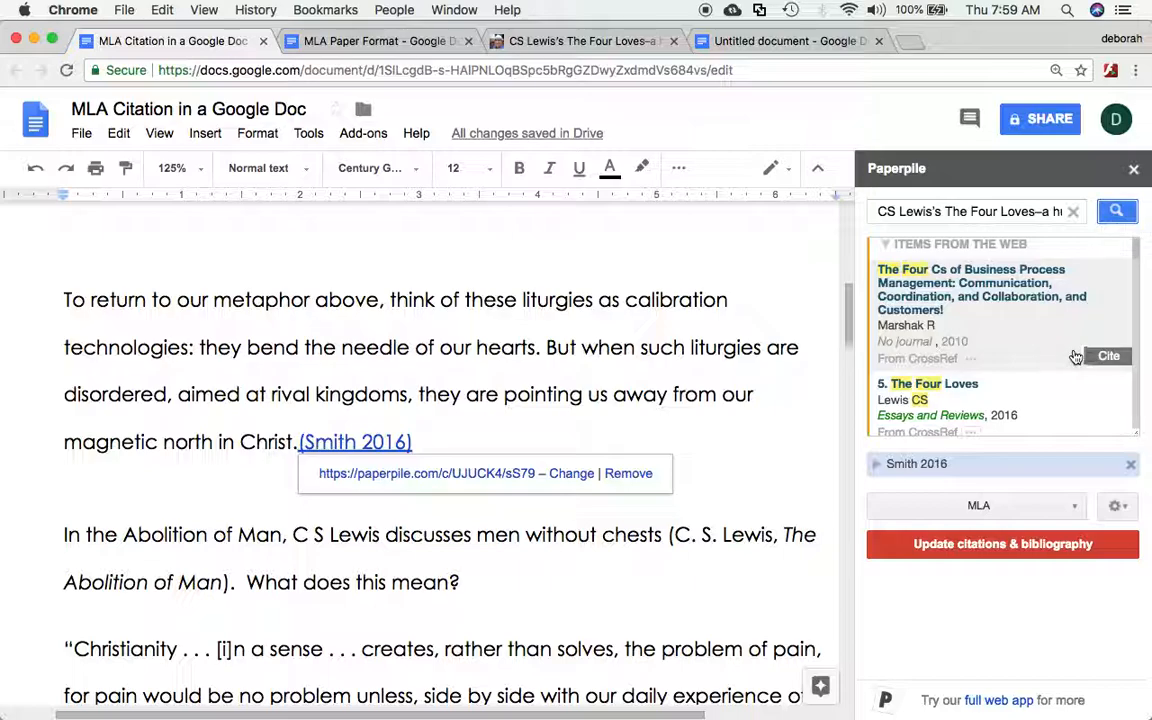
Replace "(Clive Staples Lewis)" after "righteous and loving" with a Paperpile citation of "The Four Loves" (Houghton Mifflin Harcourt, 1991)
scroll(1075, 355, "down", 3)
scroll(1075, 357, "down", 5)
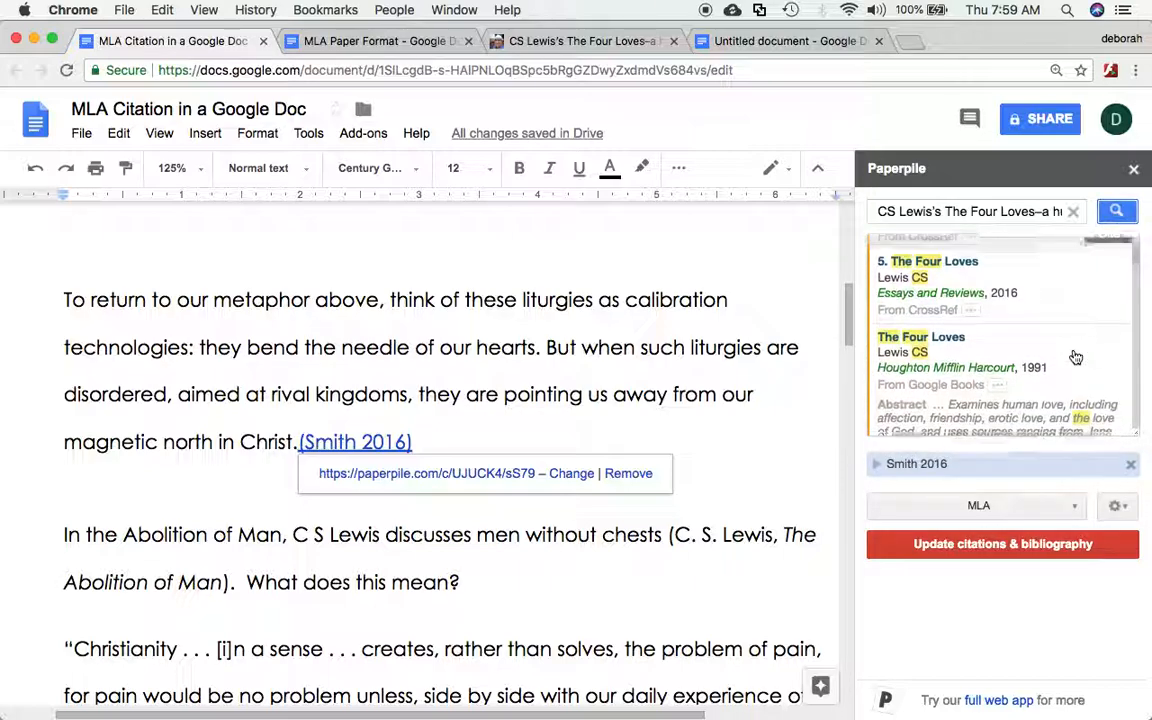
scroll(1075, 357, "down", 1)
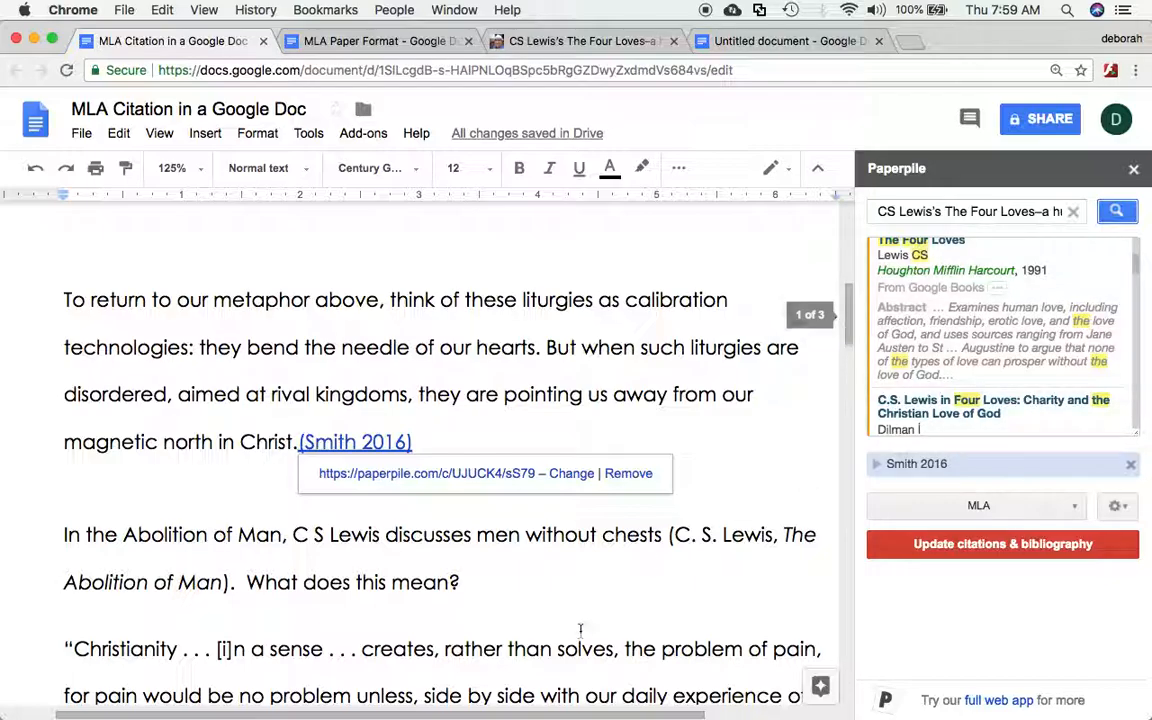
scroll(580, 632, "down", 2)
scroll(580, 632, "down", 10)
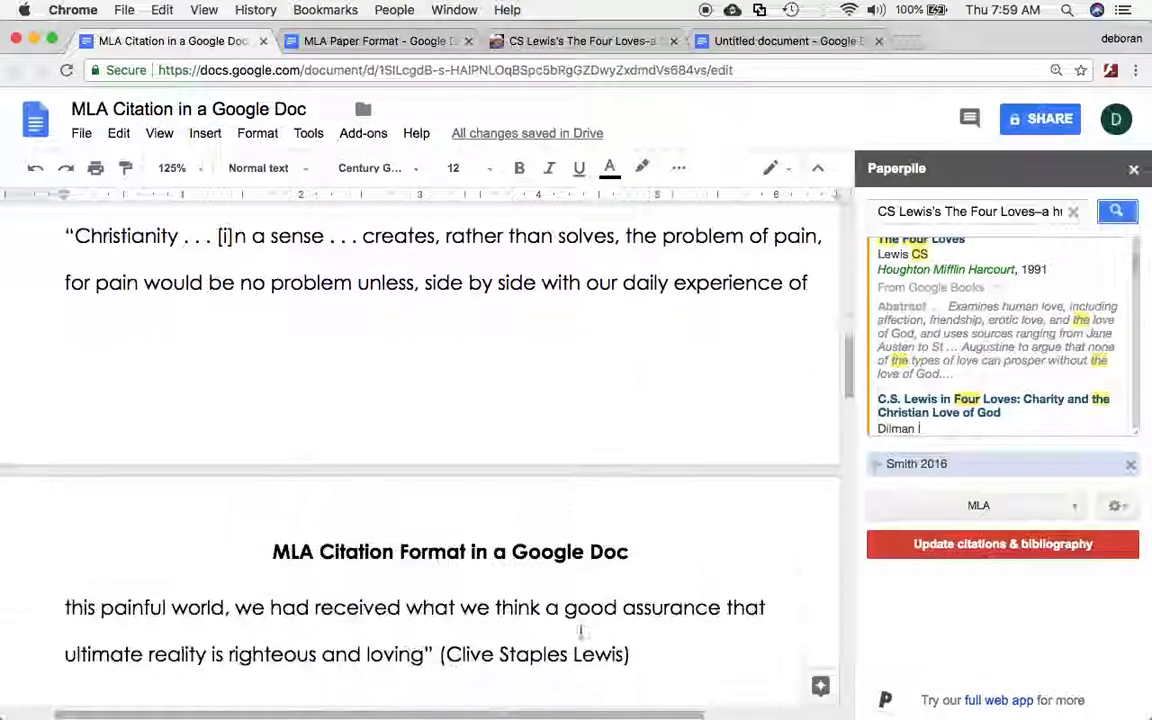
left_click_drag(439, 551, 672, 550)
key("BackSpace")
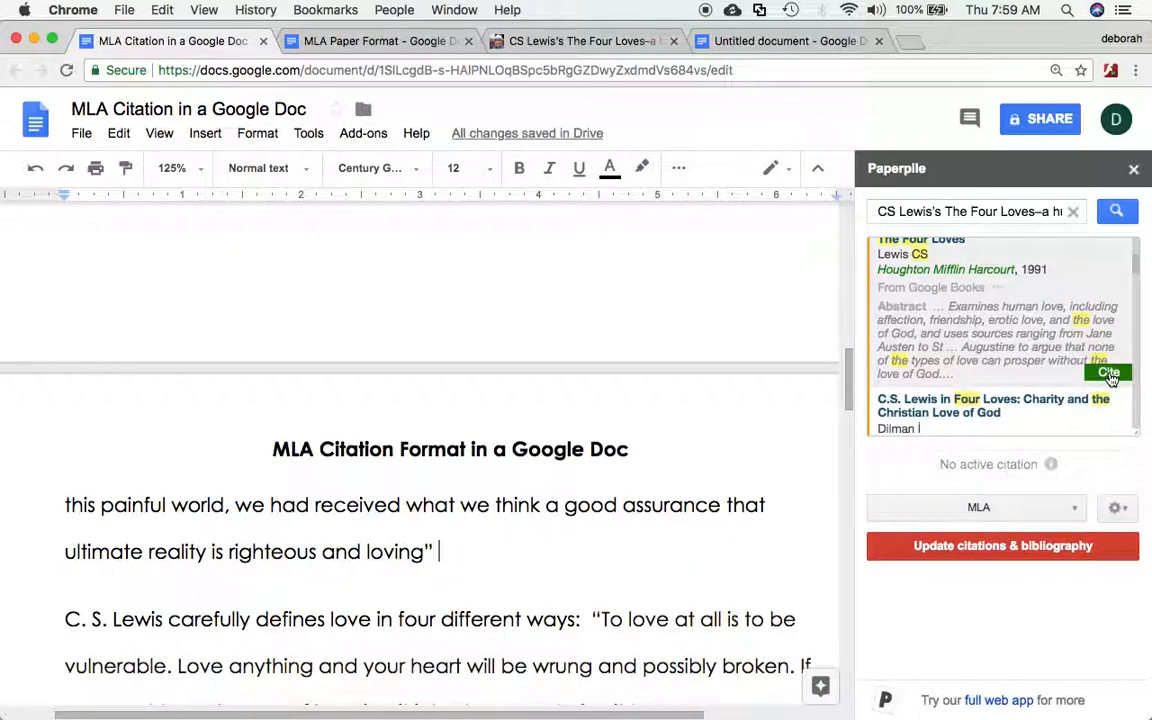
left_click(1109, 375)
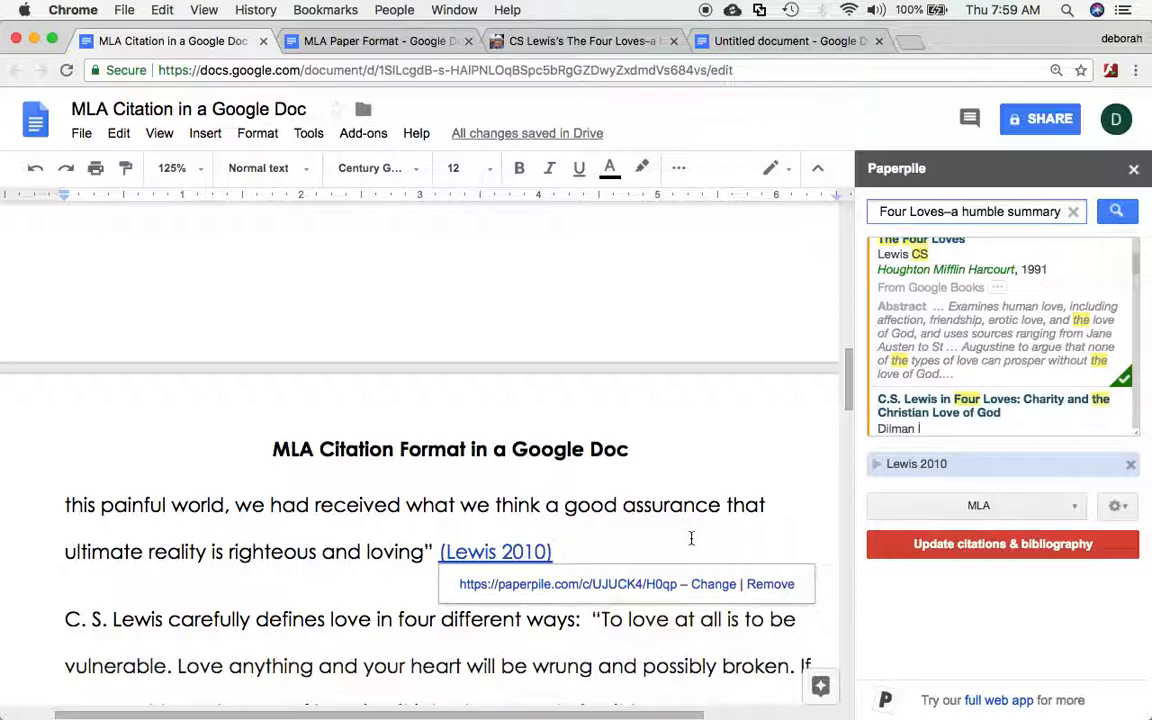
Cut all the old works cited entries at the end of the document, from "Engendered Lives" through "You Are What You Love"
scroll(715, 488, "down", 2)
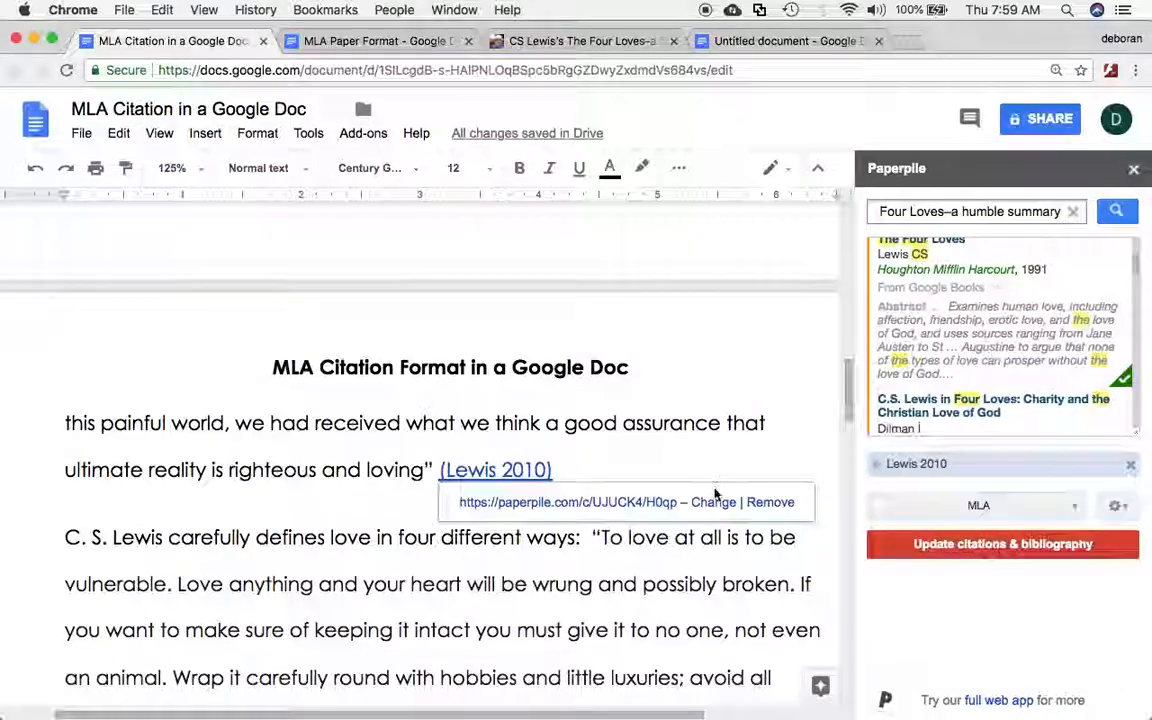
scroll(715, 492, "down", 7)
scroll(715, 490, "down", 20)
scroll(715, 489, "up", 3)
left_click_drag(62, 436, 444, 656)
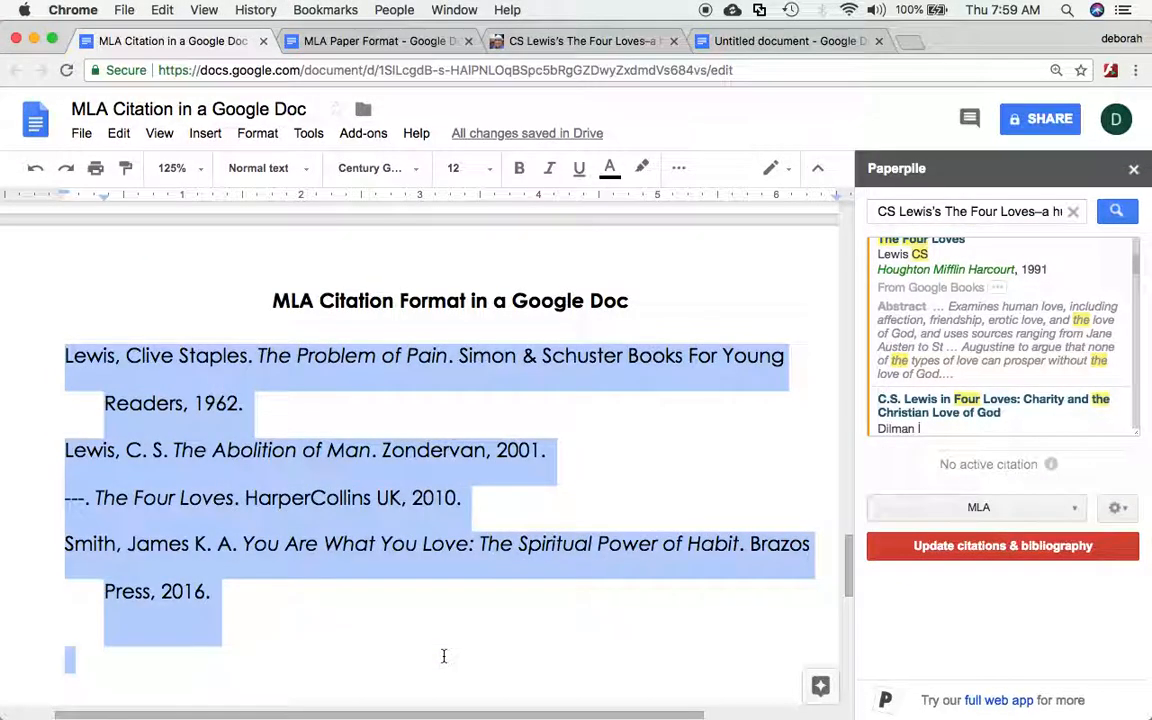
key("super+x")
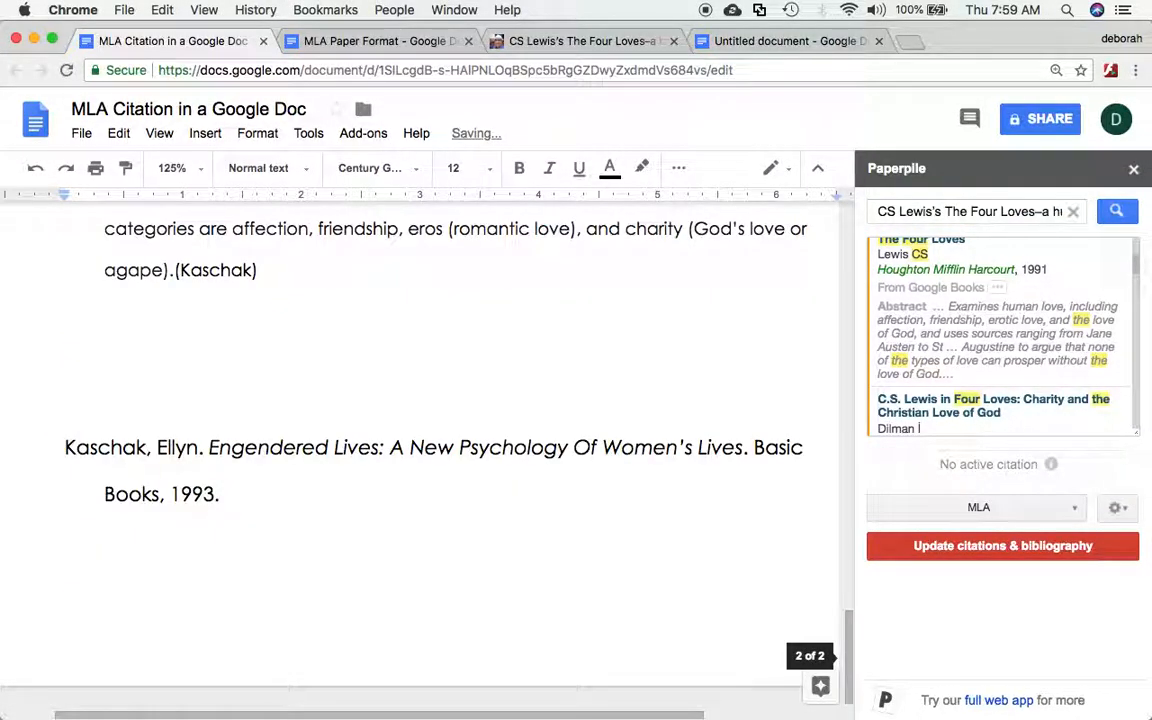
right_click(444, 660)
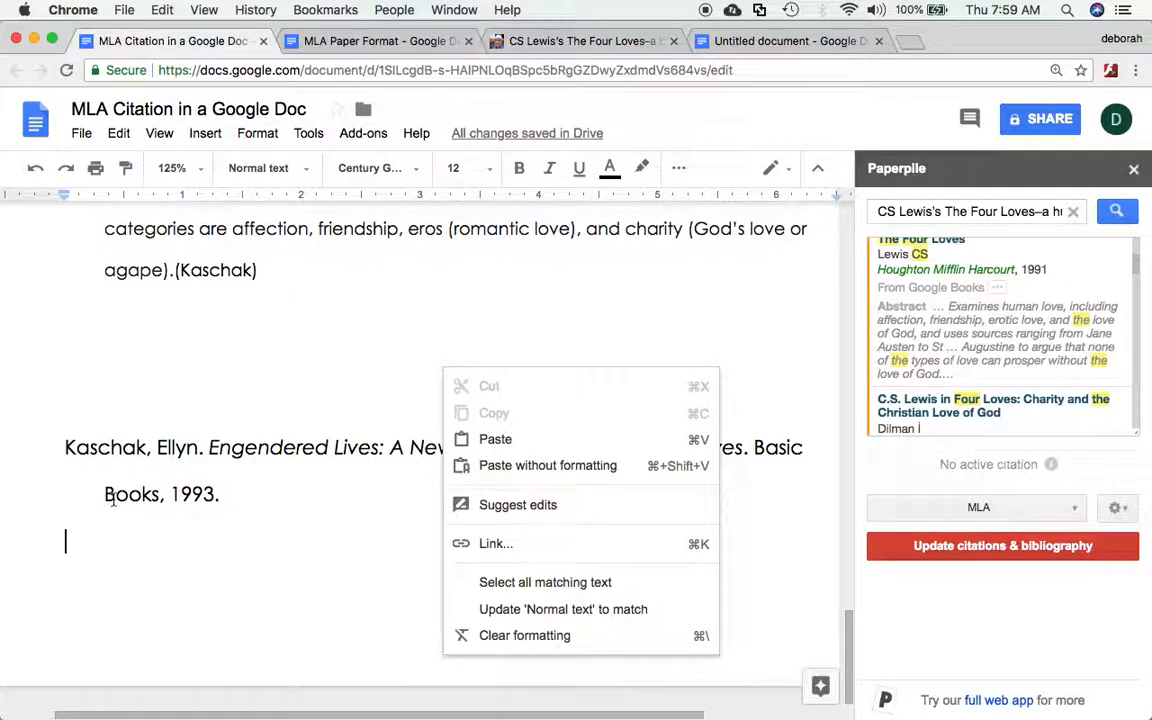
left_click(63, 447)
left_click_drag(55, 437, 260, 491)
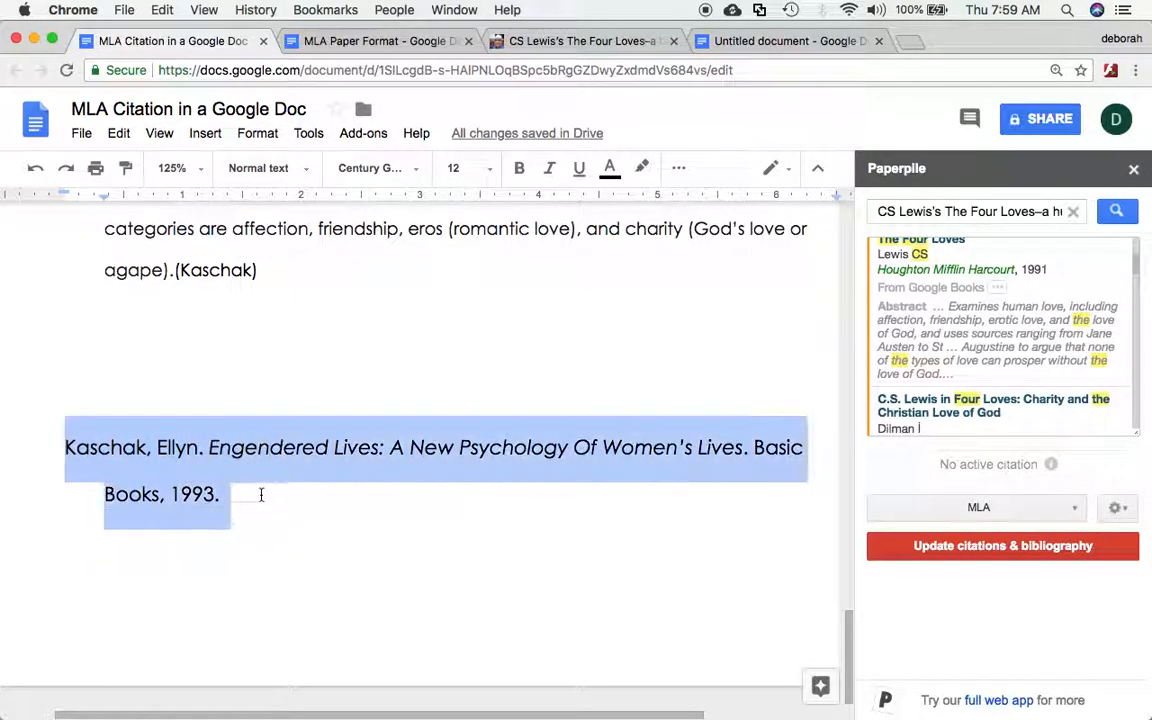
key("super+x")
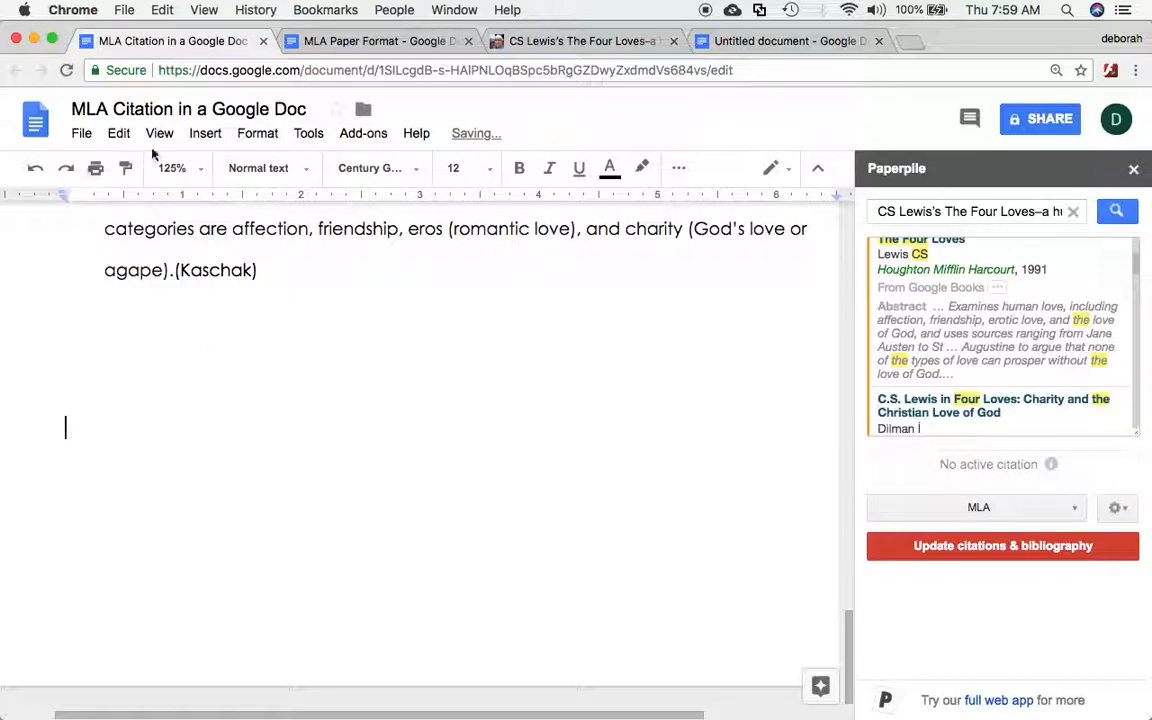
Insert a page break at the end of the document, below the last quotation
left_click(205, 134)
mouse_move(230, 177)
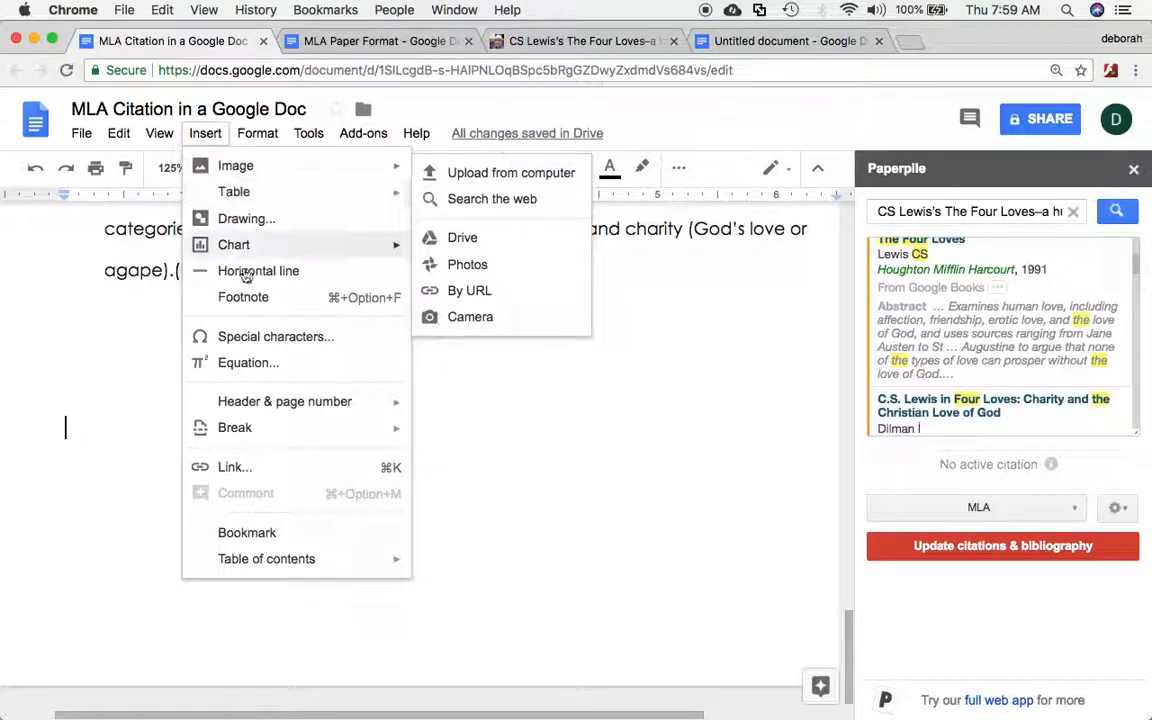
mouse_move(245, 430)
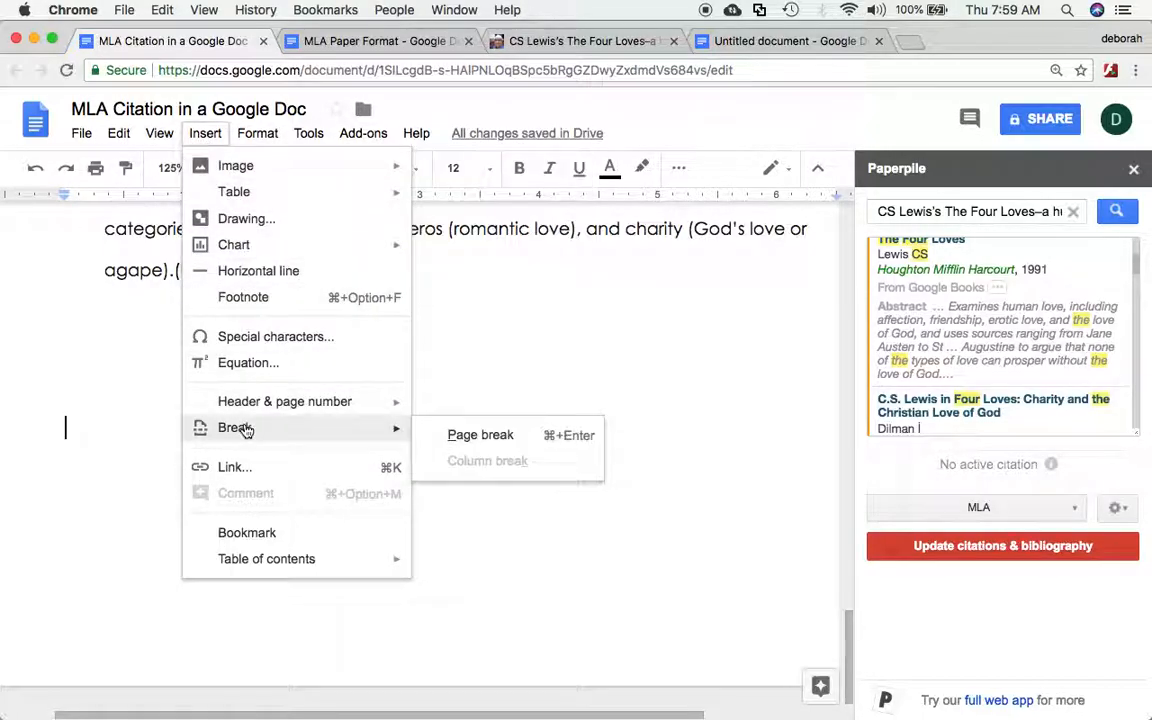
left_click(465, 436)
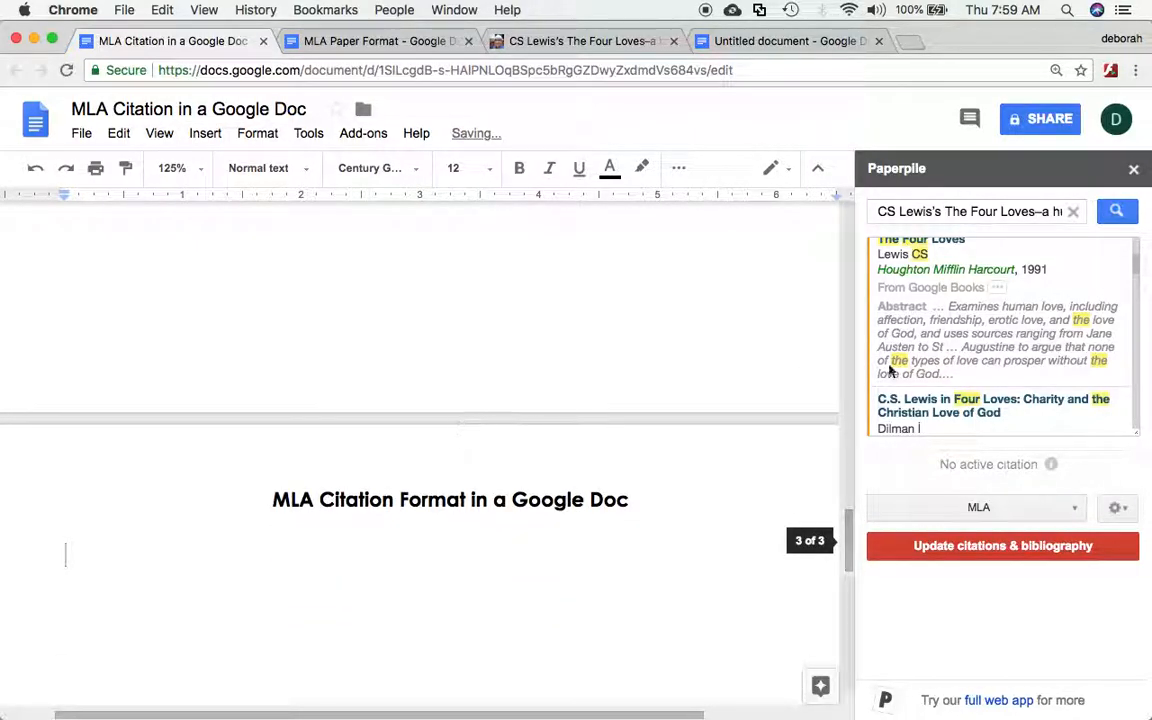
Update the Paperpile citations and bibliography in MLA style and review the works cited list on the last page
left_click(972, 547)
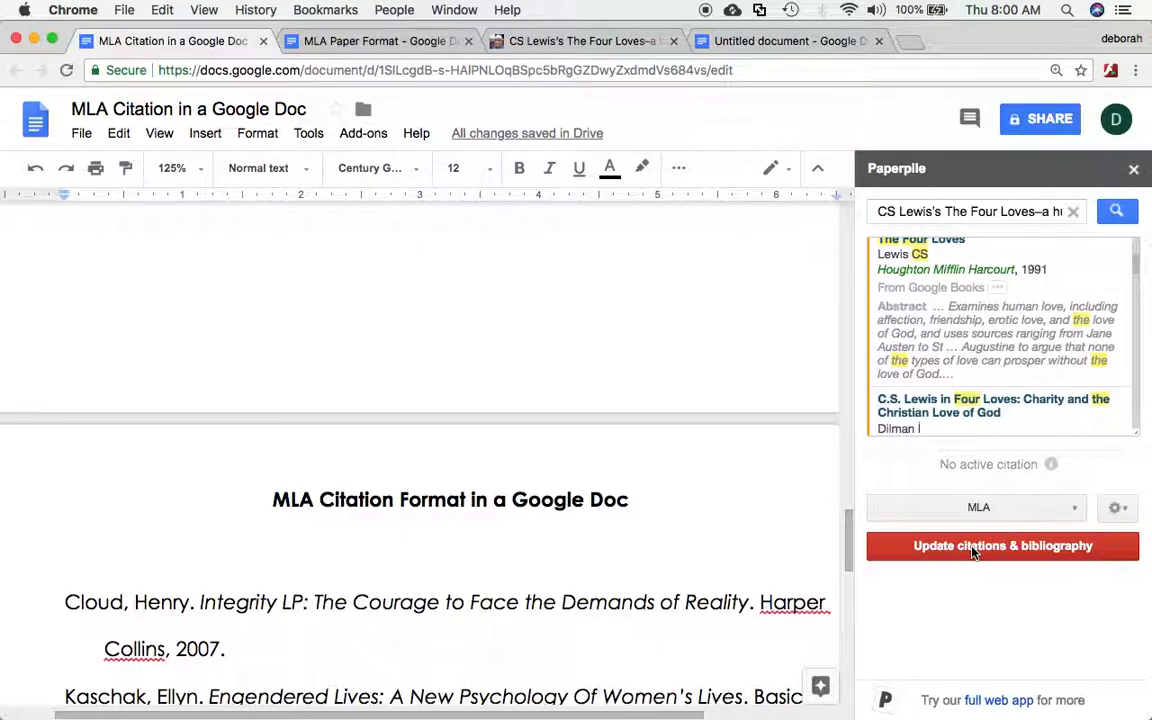
scroll(743, 584, "down", 5)
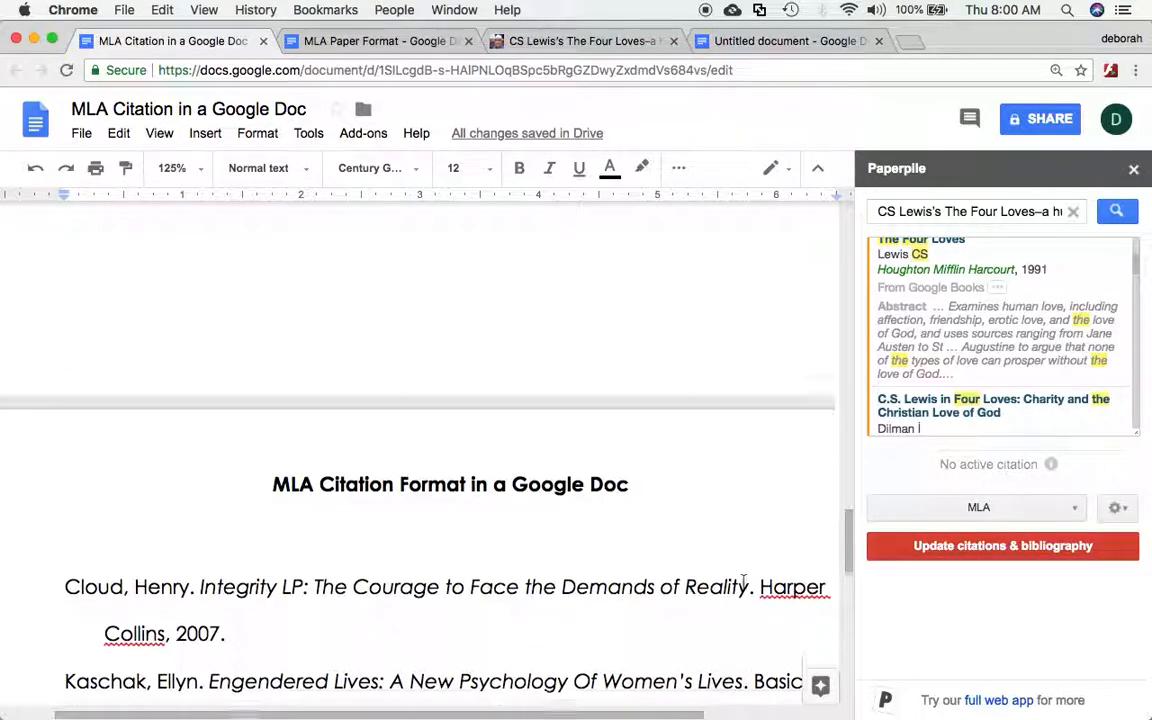
scroll(743, 581, "down", 3)
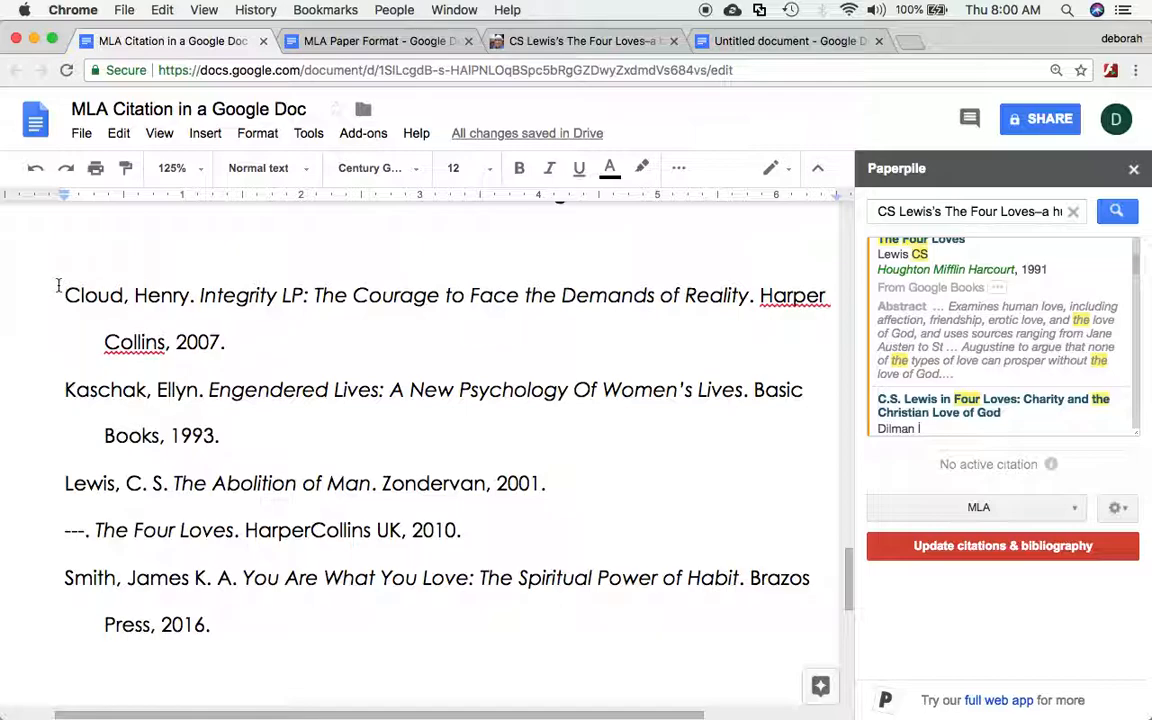
scroll(66, 325, "up", 2)
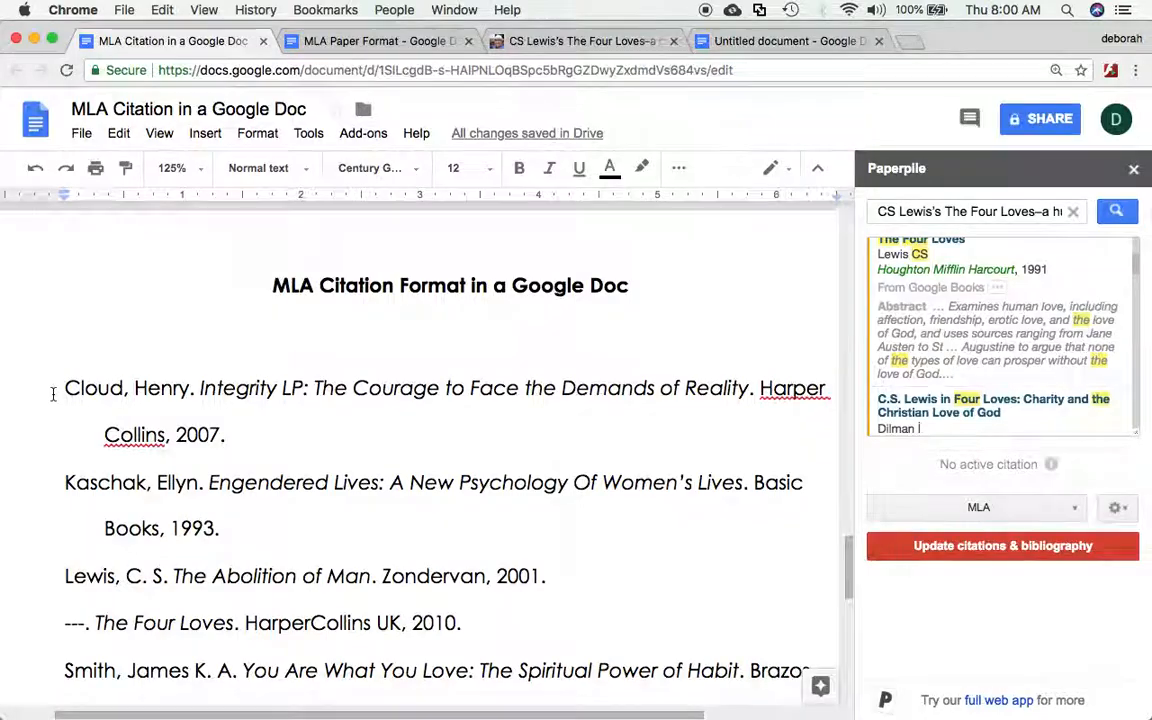
scroll(53, 393, "down", 2)
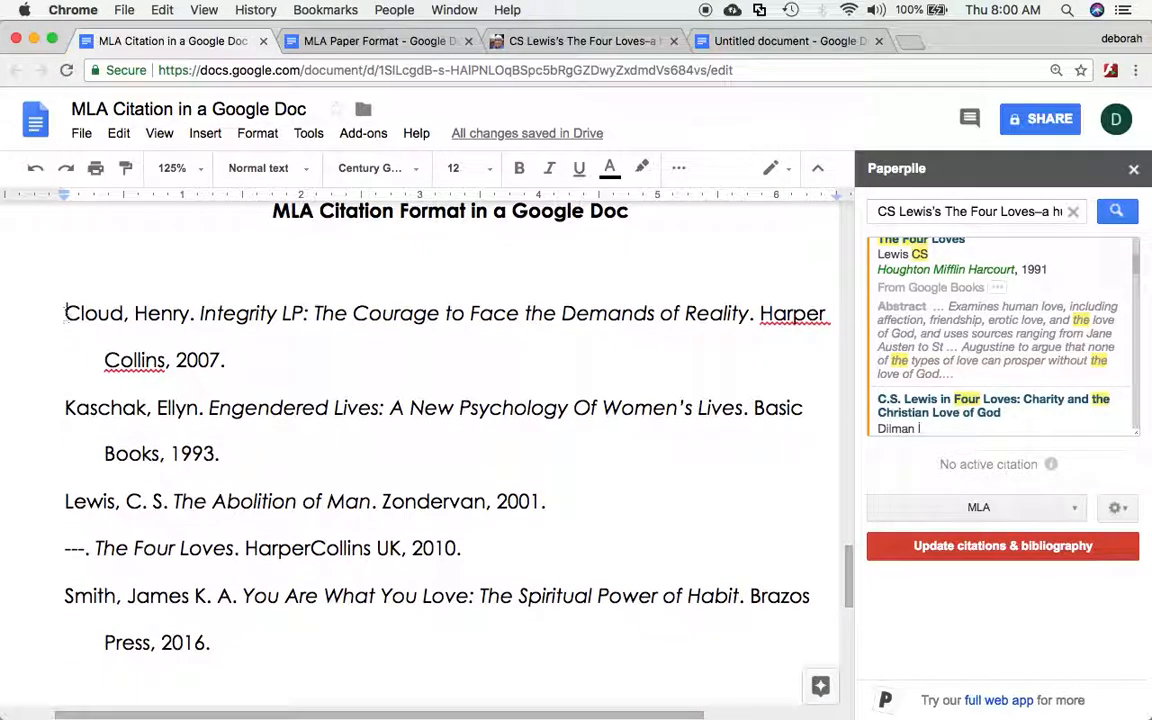
left_click(153, 416)
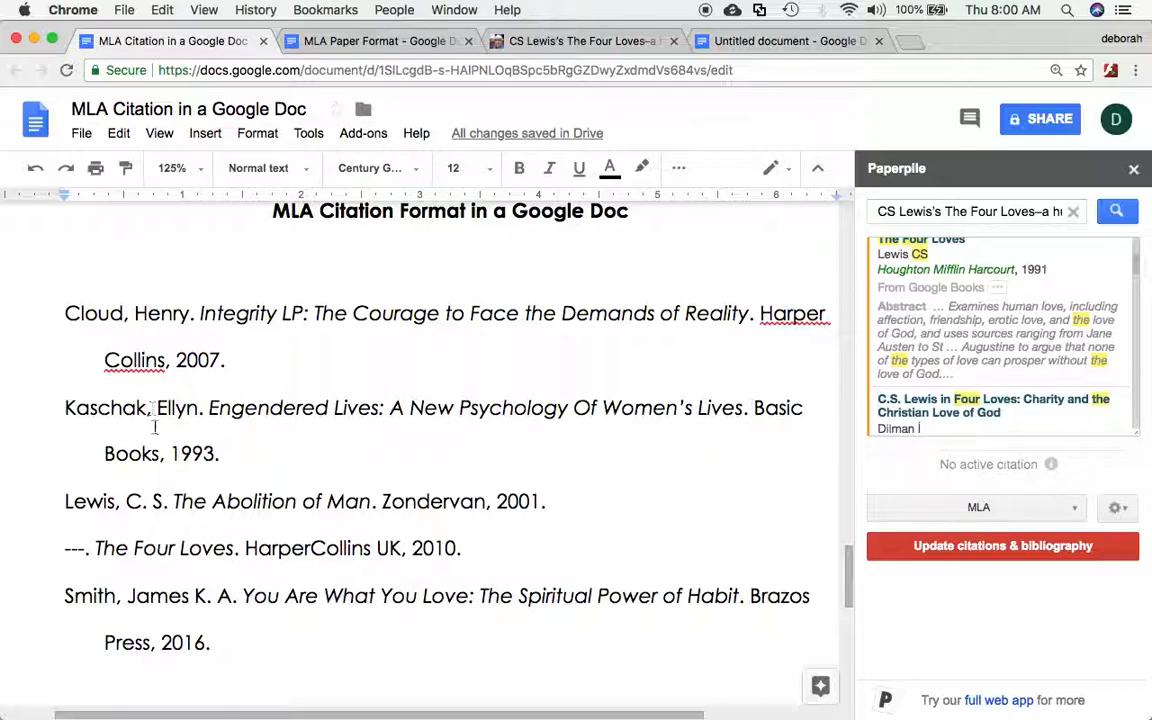